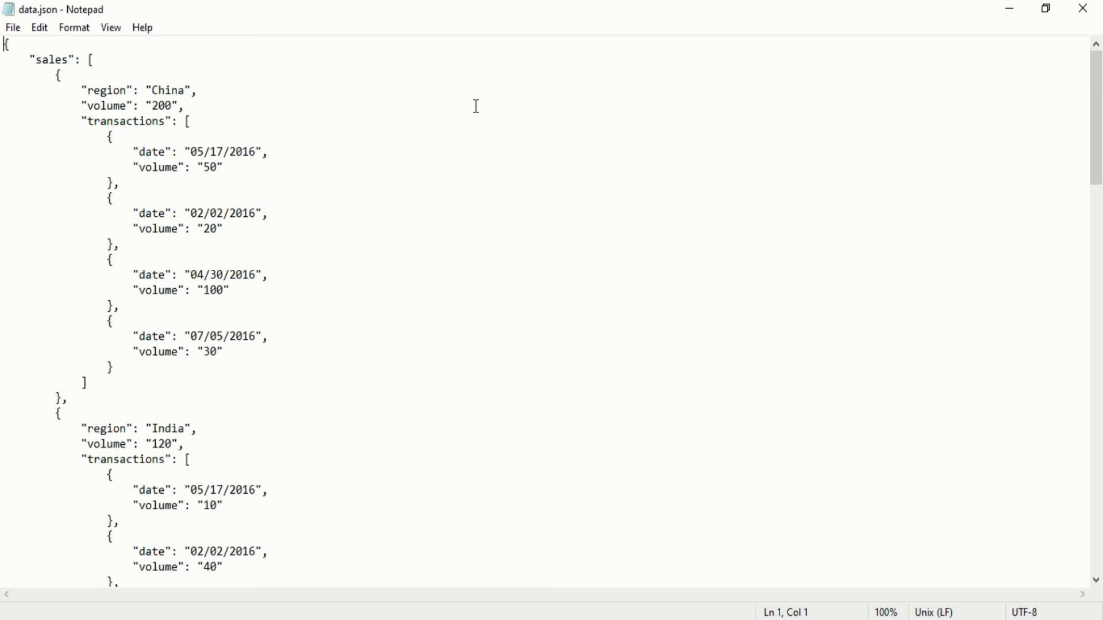
Examine how the regions, volumes and nested transactions are structured in data.json
scroll(476, 106, "down", 7)
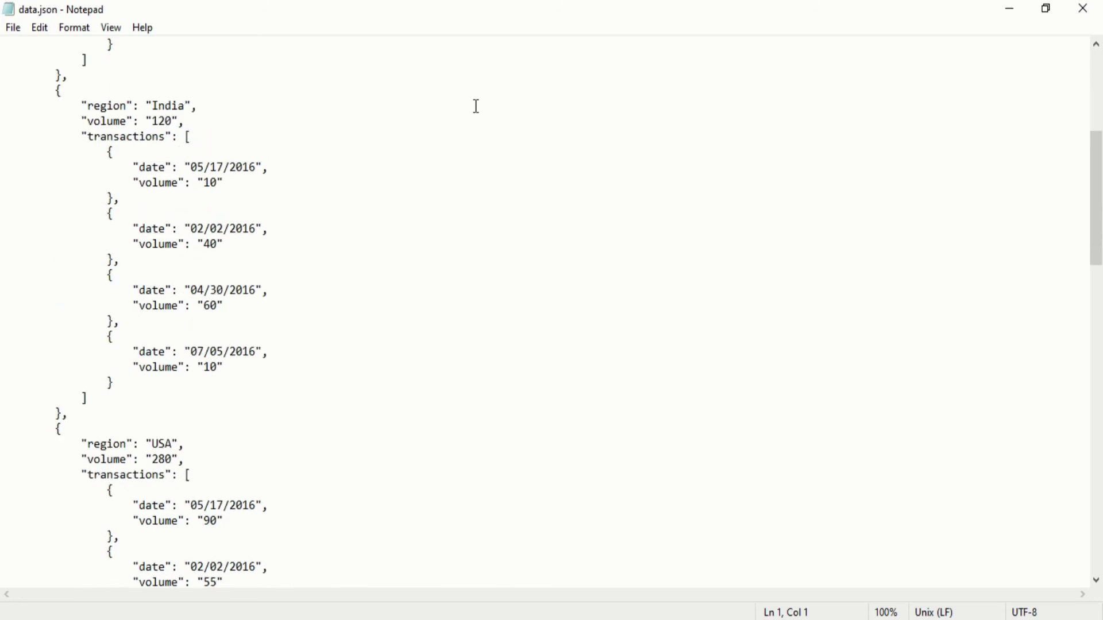
scroll(476, 106, "up", 7)
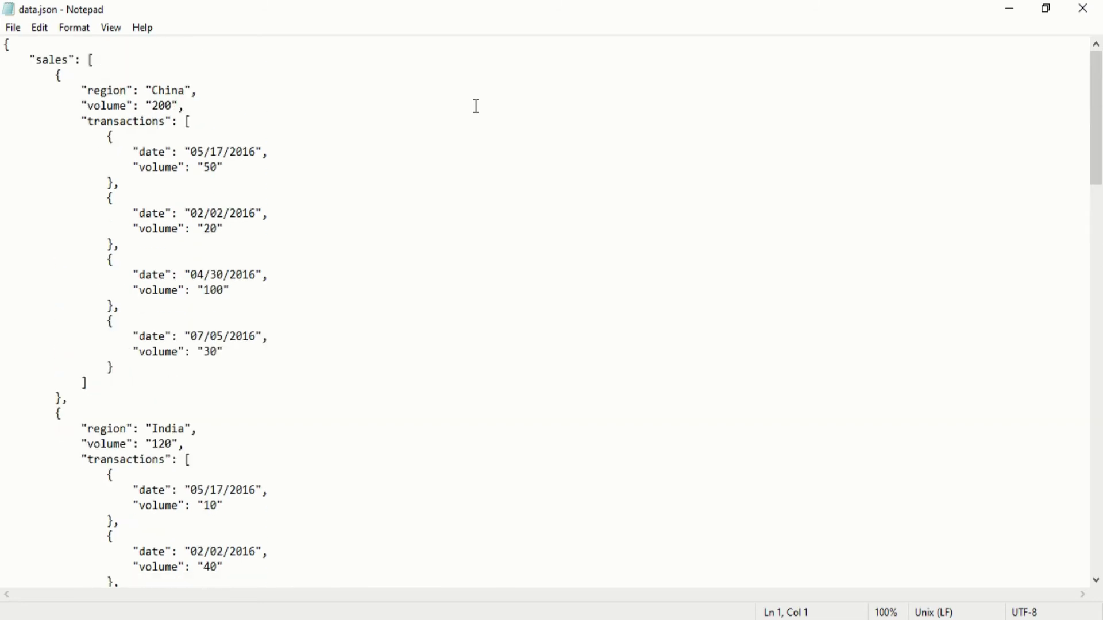
scroll(477, 106, "down", 8)
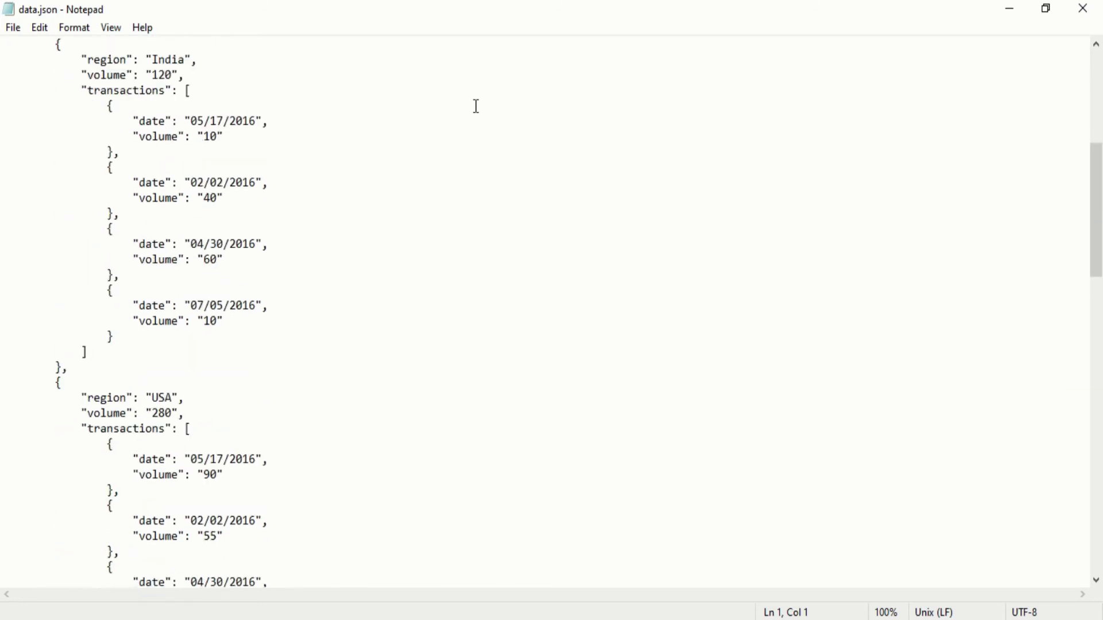
scroll(477, 106, "down", 14)
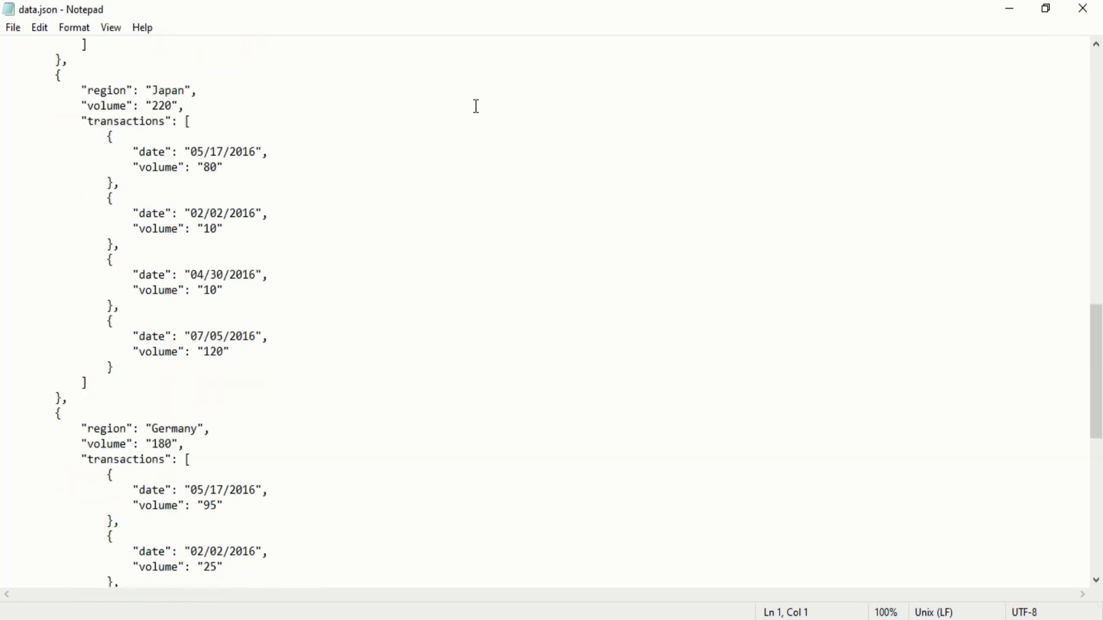
scroll(476, 106, "up", 20)
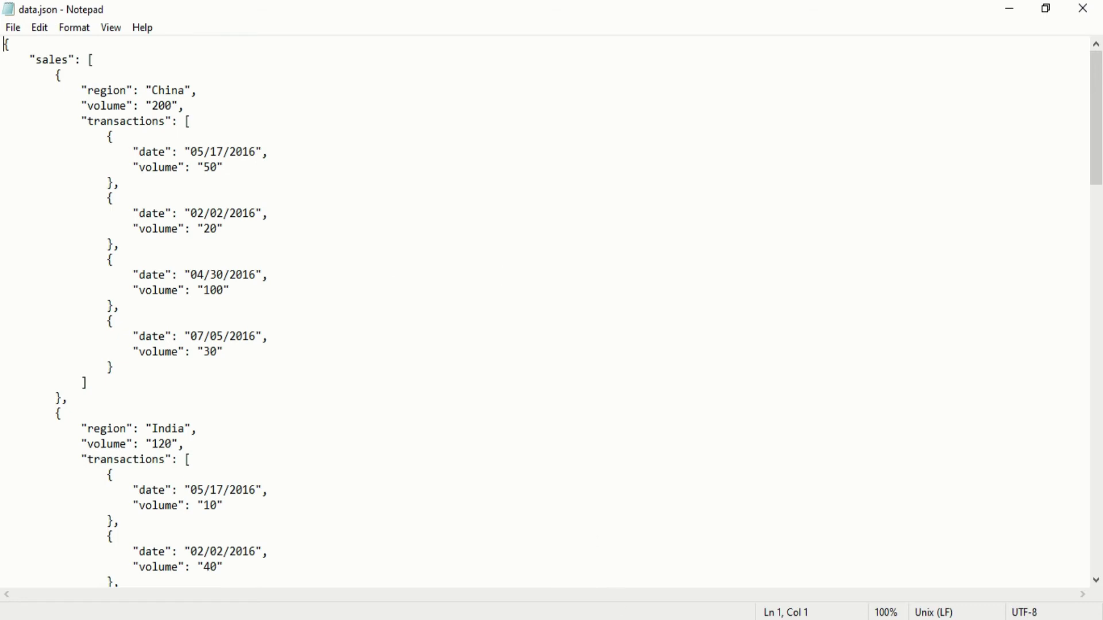
Switch to Power BI Desktop and connect to a new data source of type JSON
left_click(621, 619)
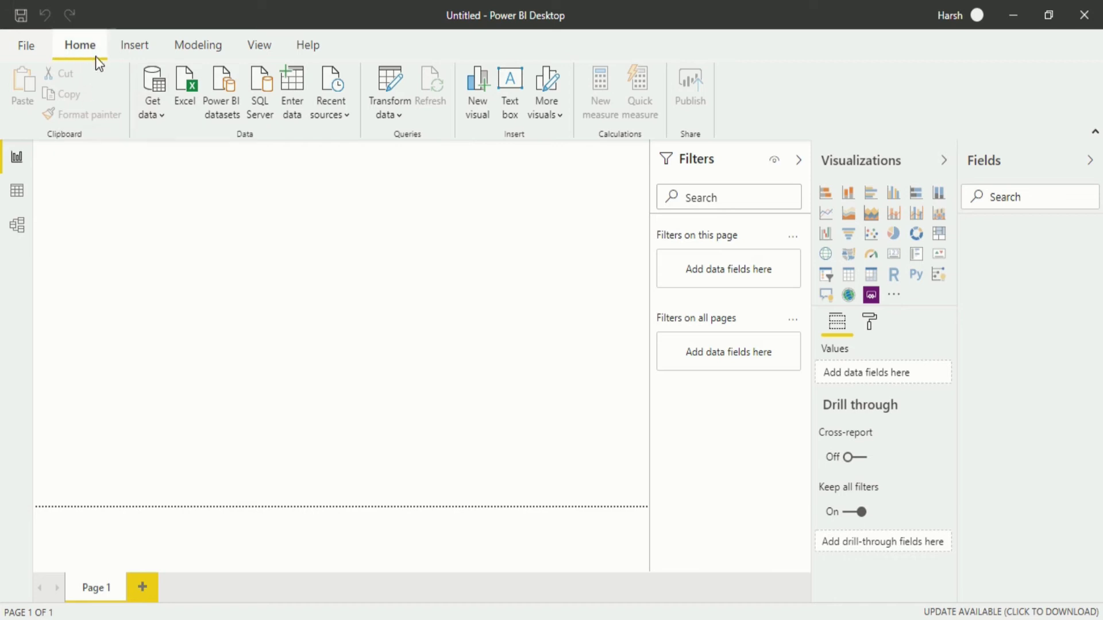
left_click(153, 113)
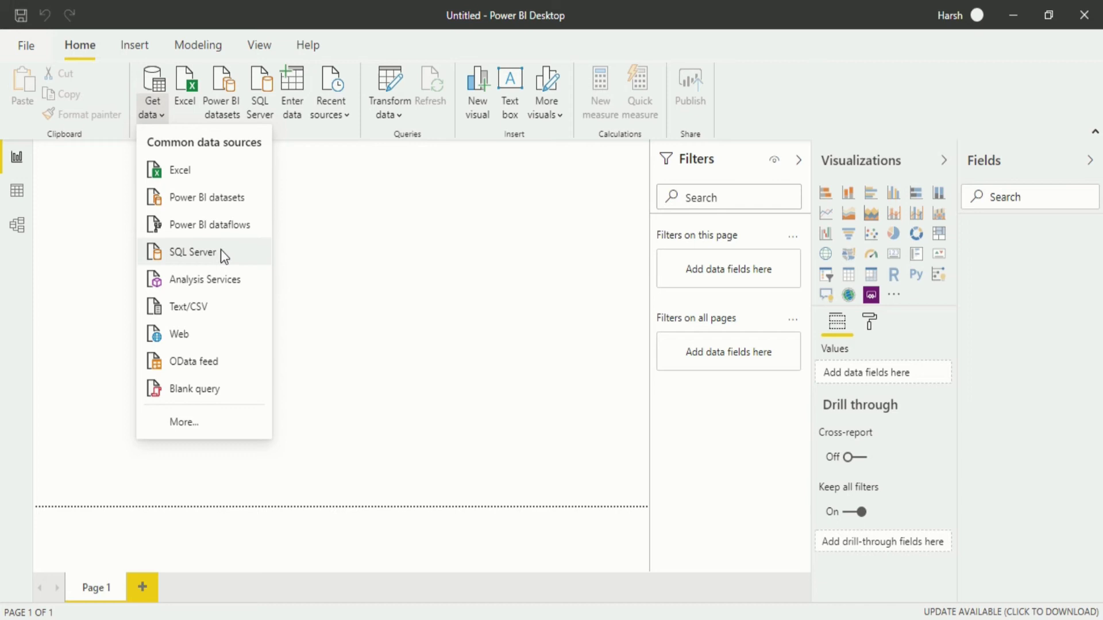
left_click(204, 419)
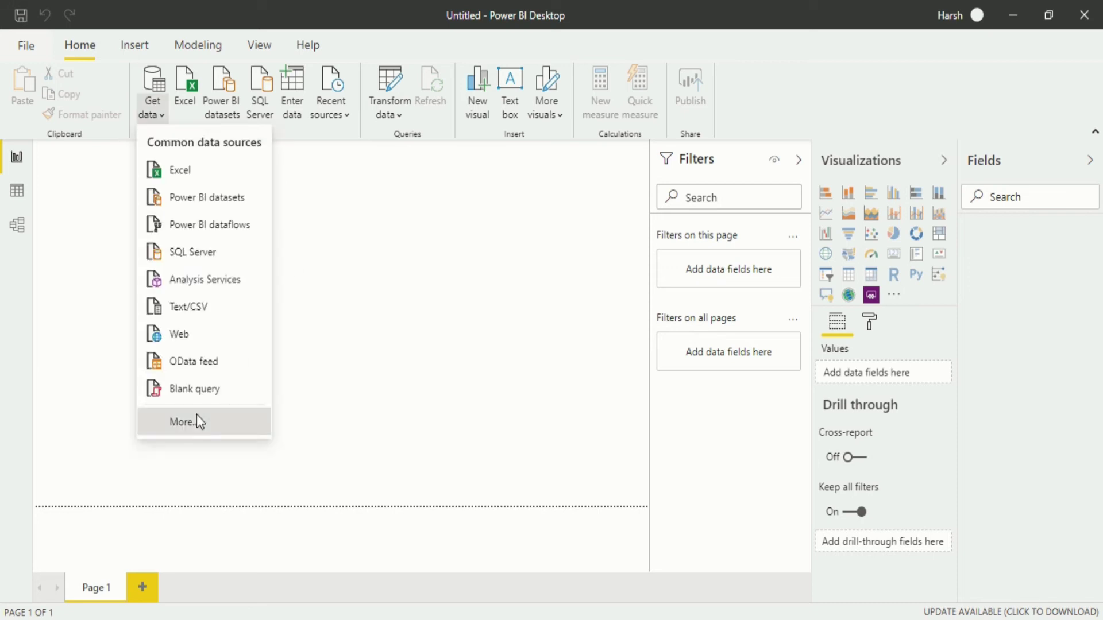
left_click(198, 421)
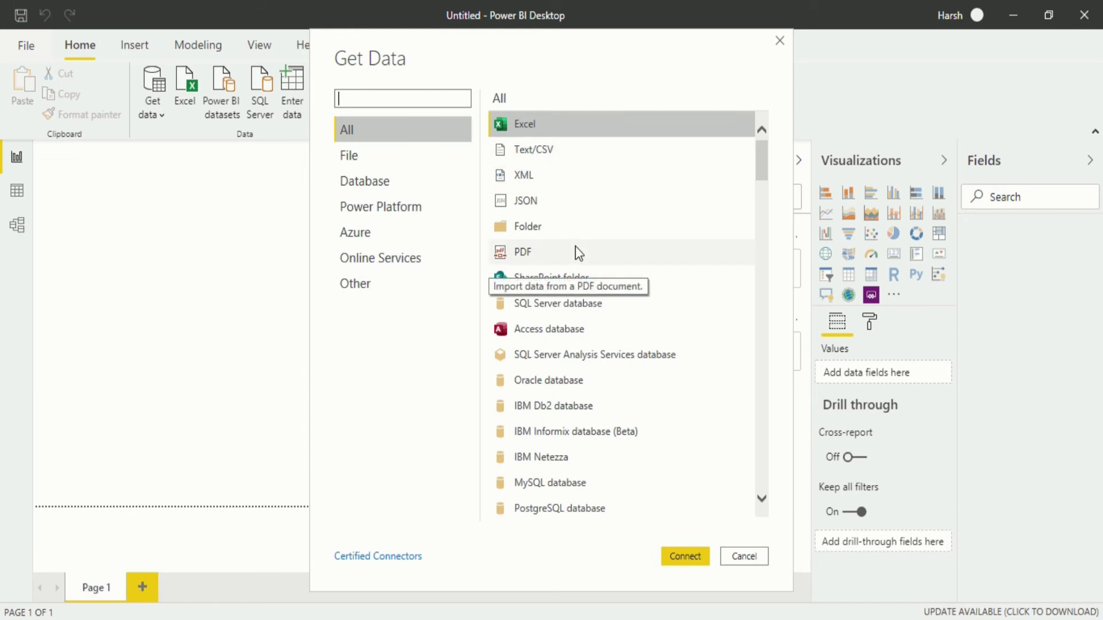
scroll(575, 247, "down", 11)
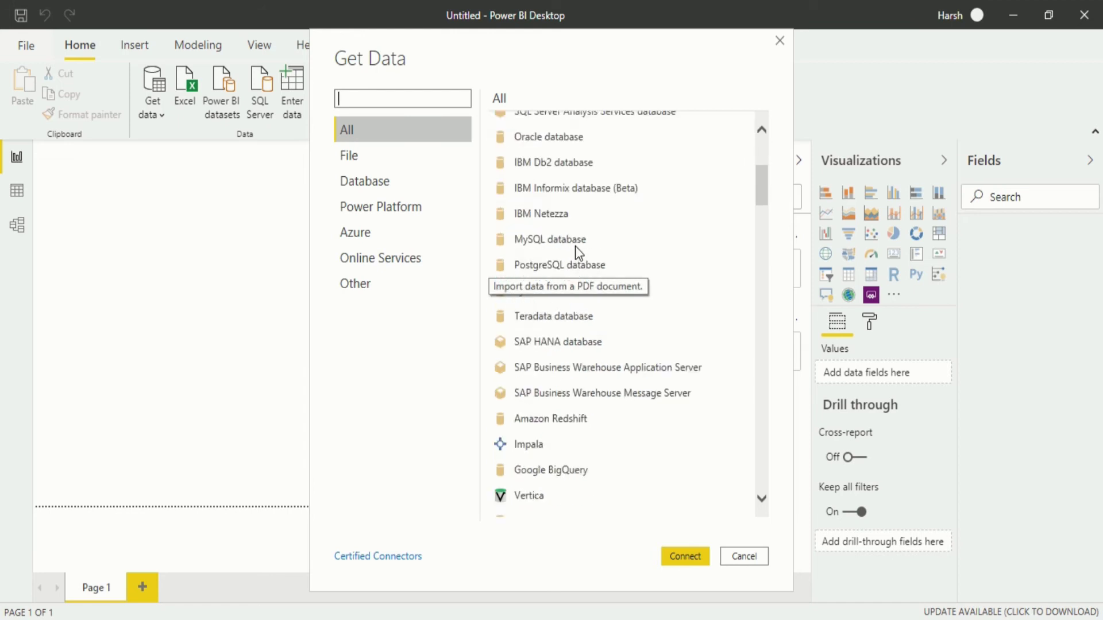
scroll(574, 246, "down", 1)
scroll(574, 246, "up", 9)
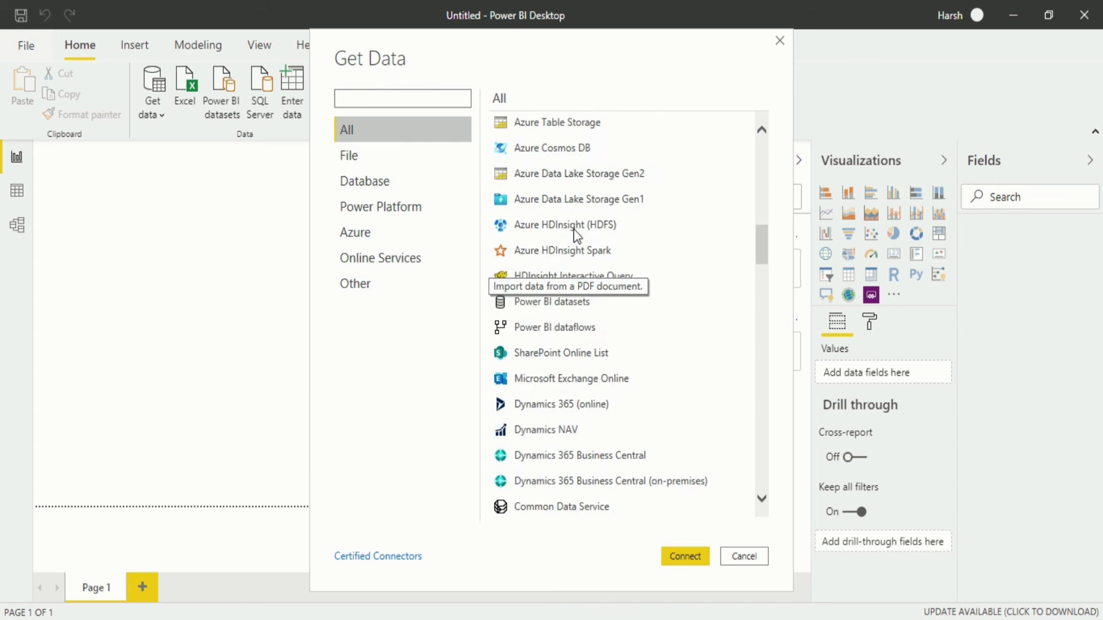
scroll(576, 235, "up", 2)
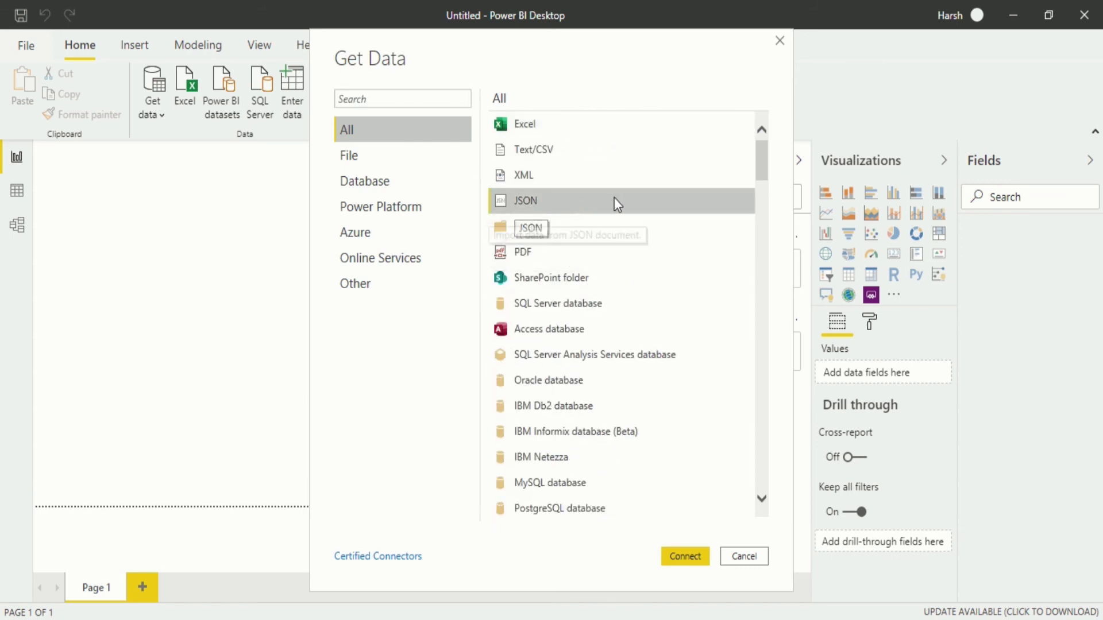
left_click(689, 553)
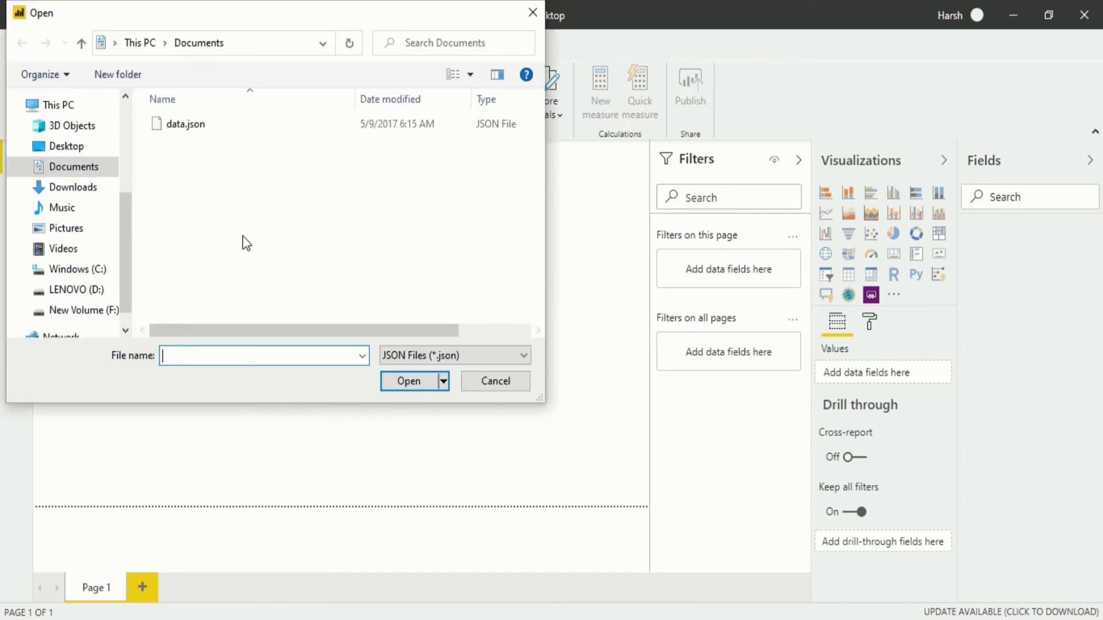
Load data.json from the Documents folder and maximize the Power Query Editor window
left_click(238, 130)
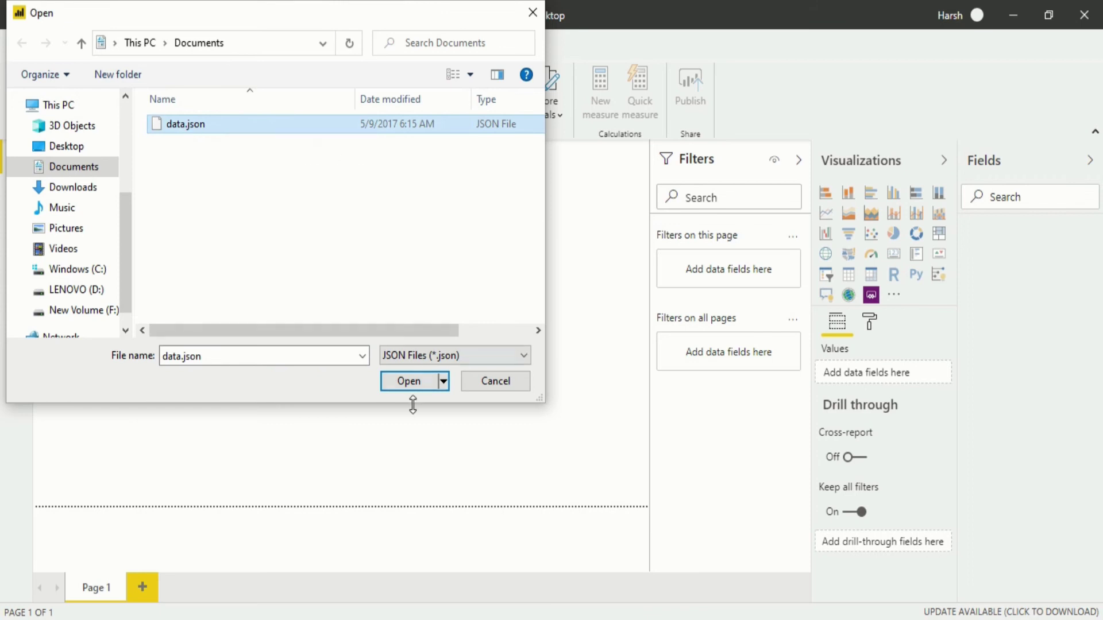
left_click(413, 382)
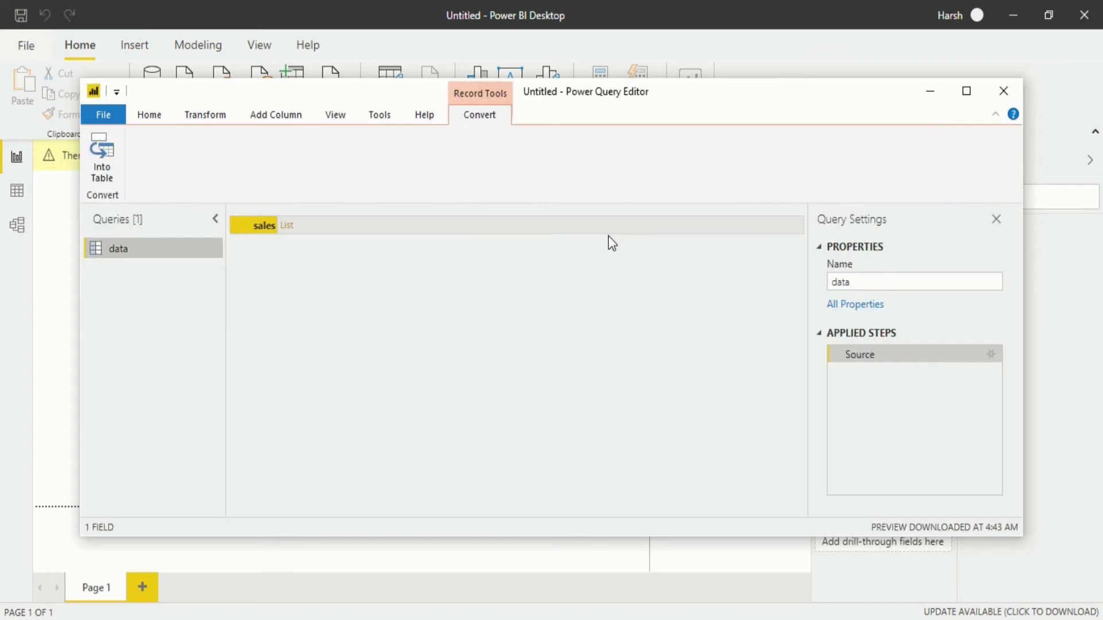
left_click(974, 90)
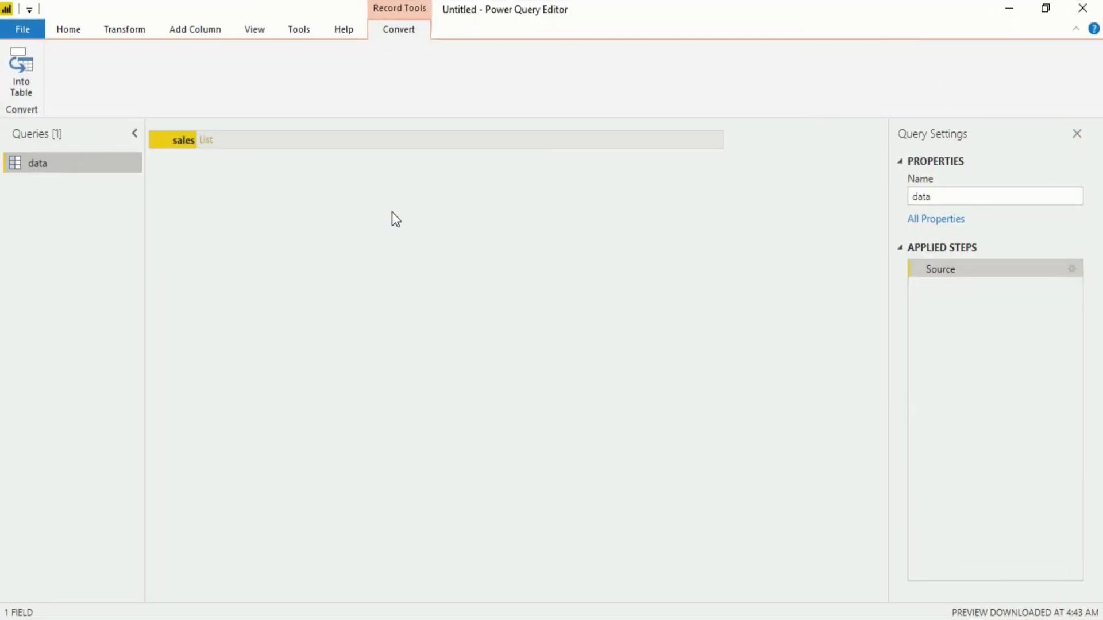
Drill through the sales list into the first transaction of its second record, and discard that navigation
left_click(206, 141)
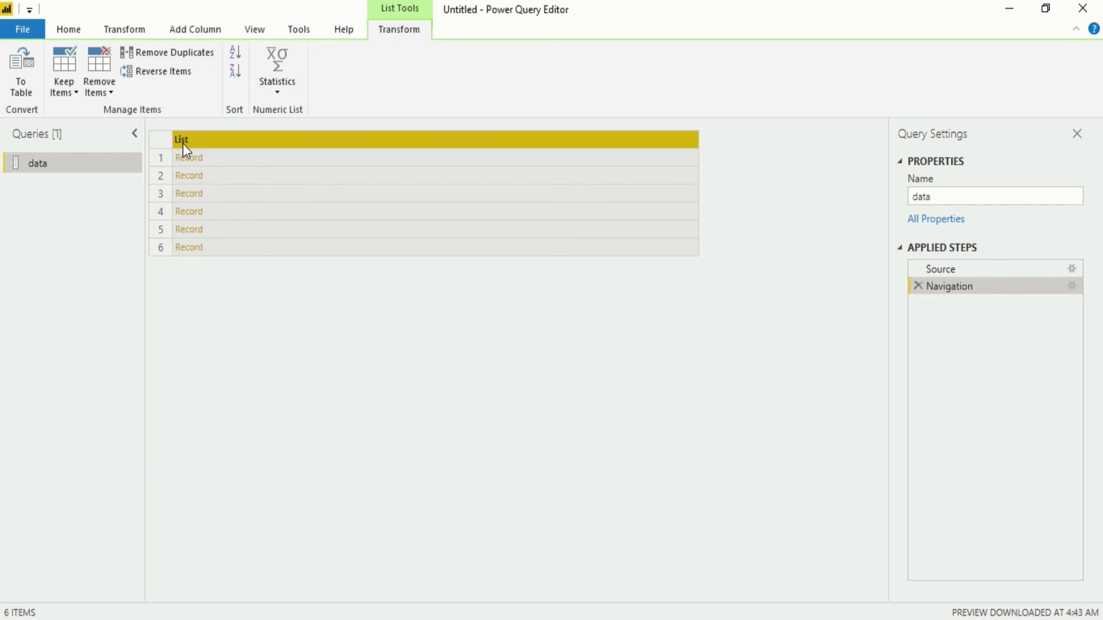
left_click(194, 177)
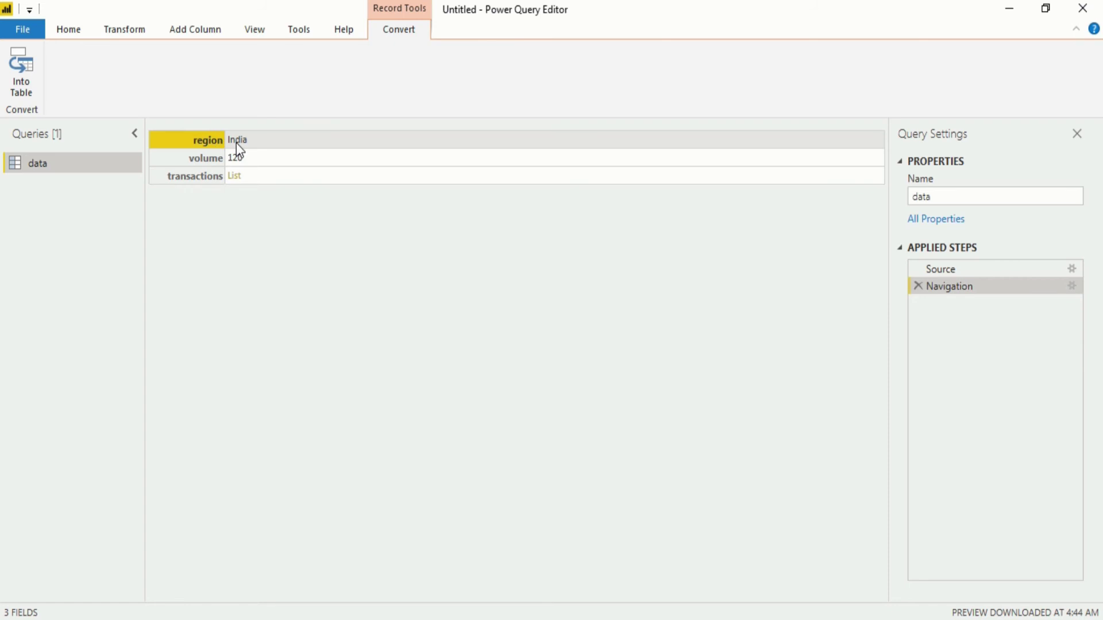
left_click(235, 176)
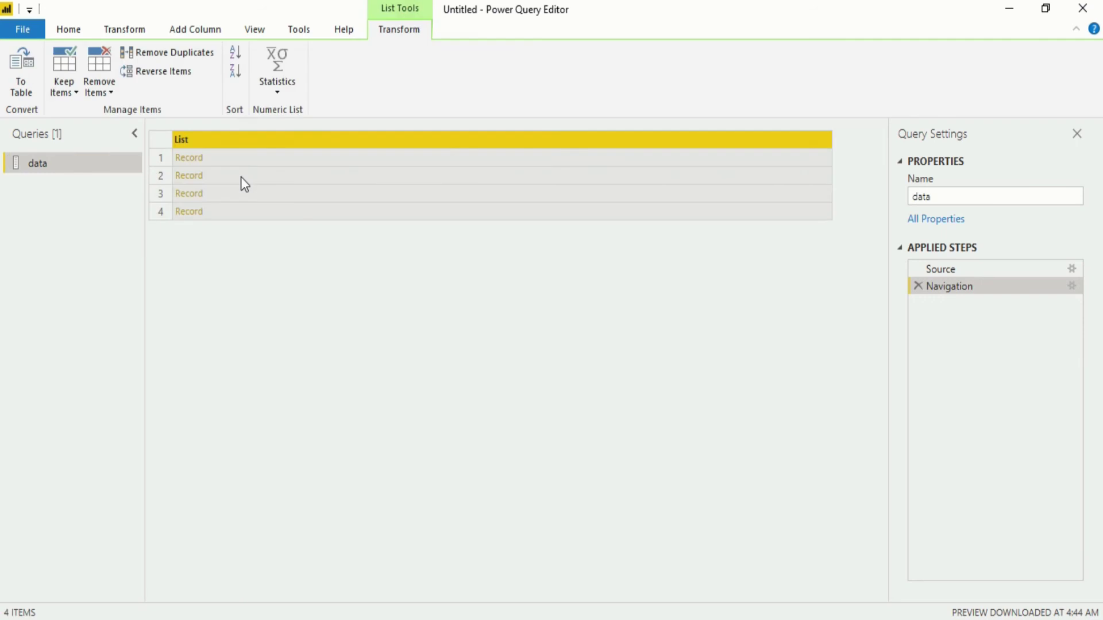
left_click(189, 160)
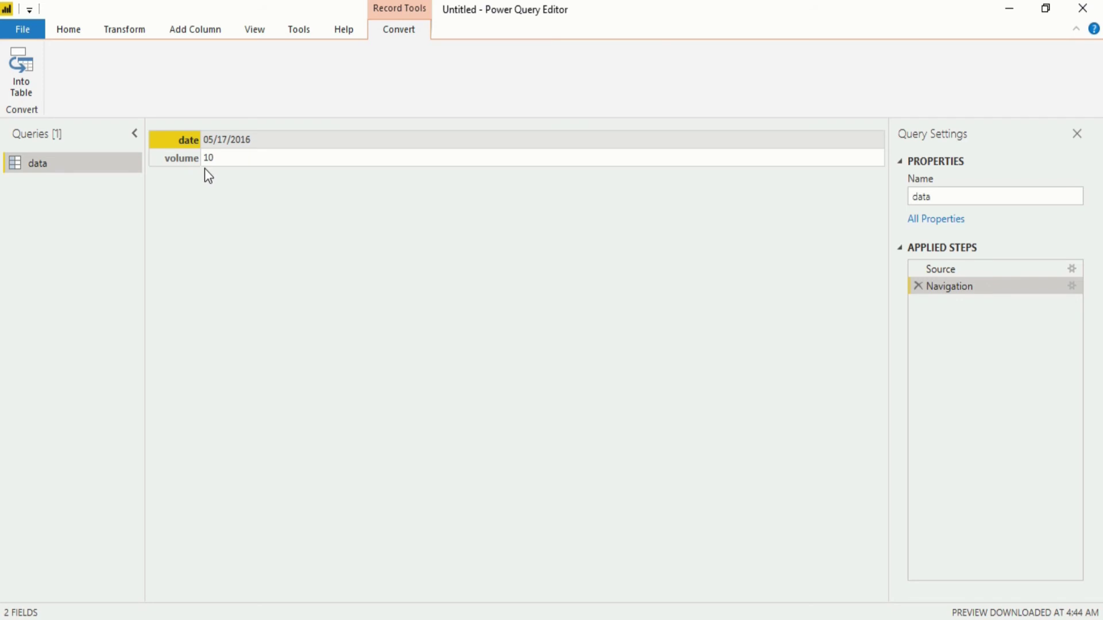
left_click(917, 287)
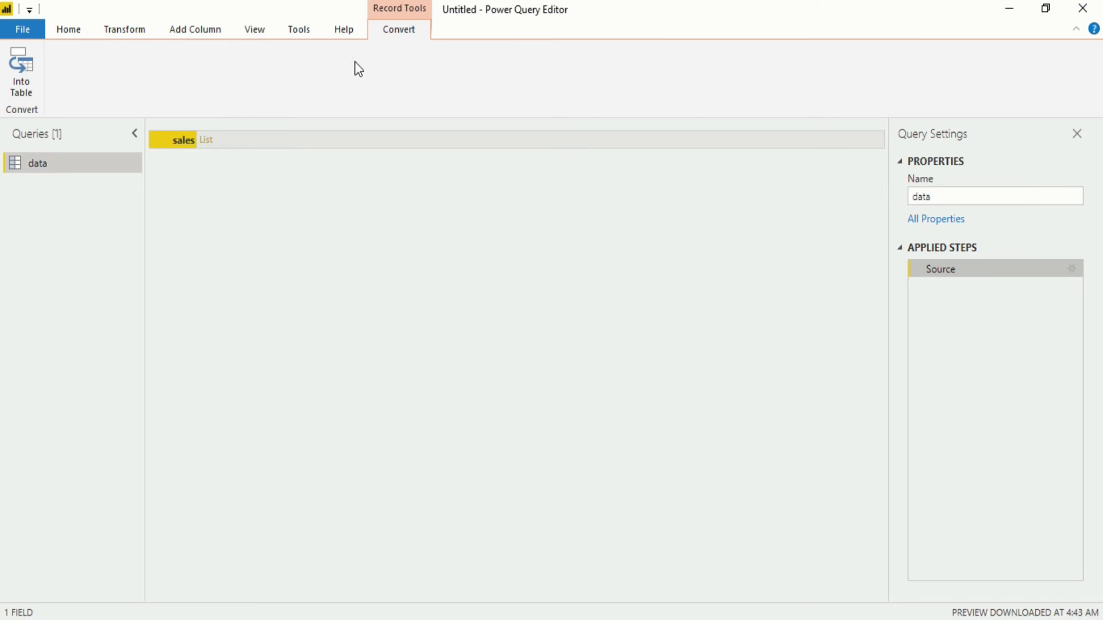
Convert the sales record into a table and select its Value column
left_click(18, 87)
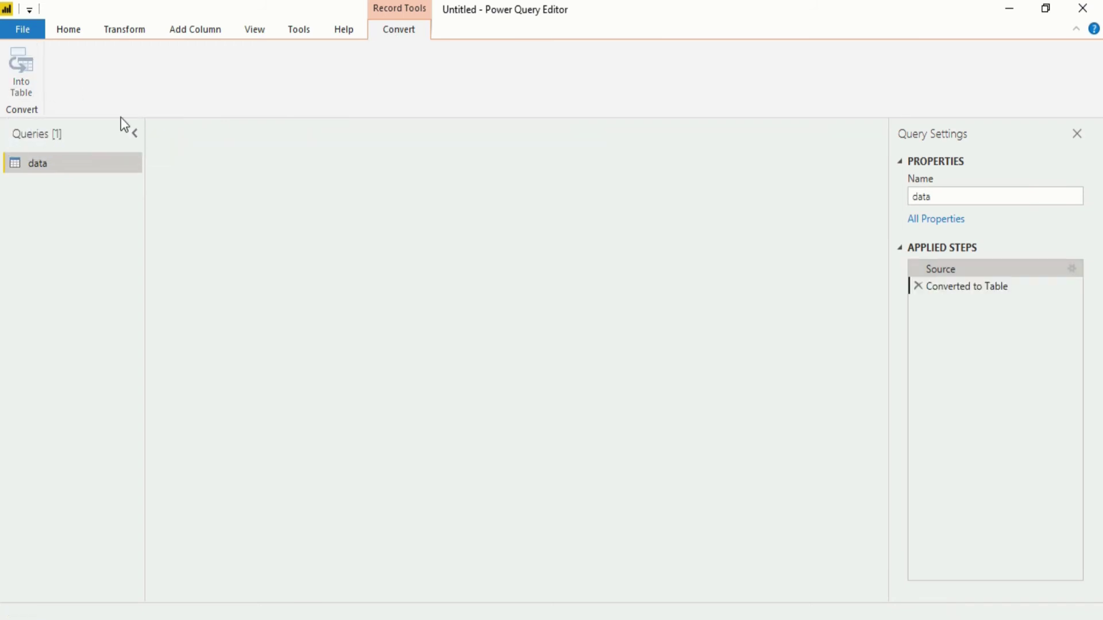
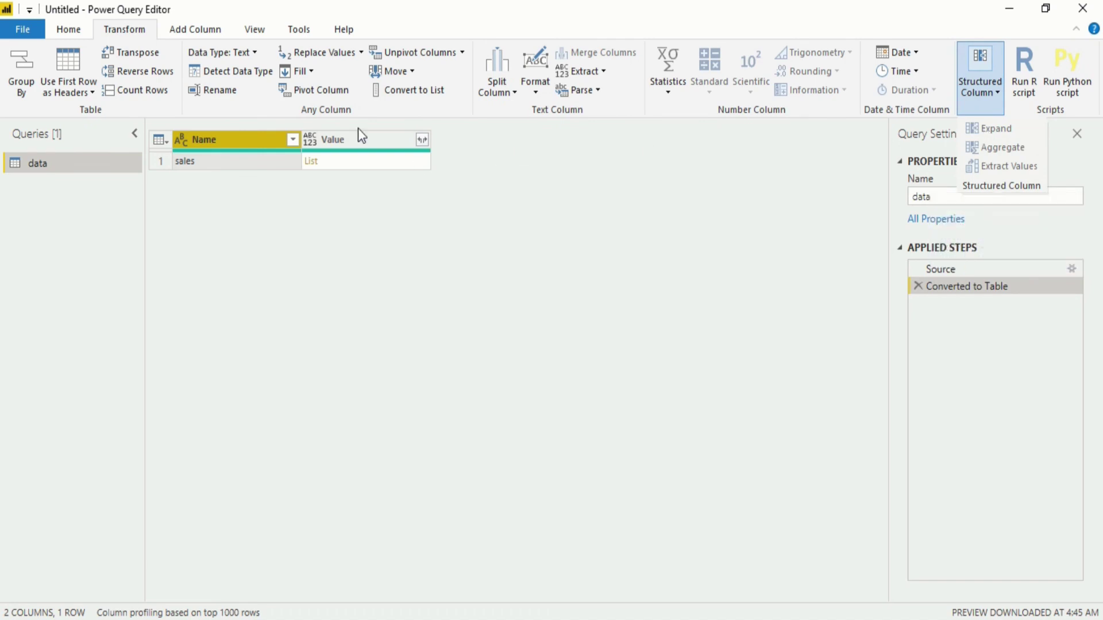
left_click(360, 146)
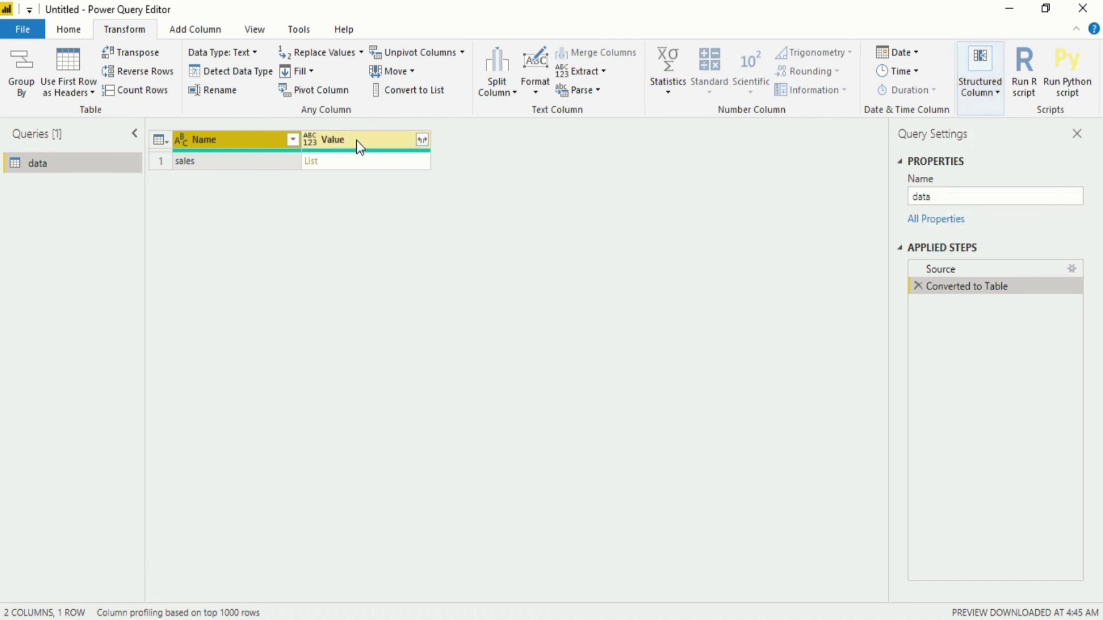
left_click(356, 141)
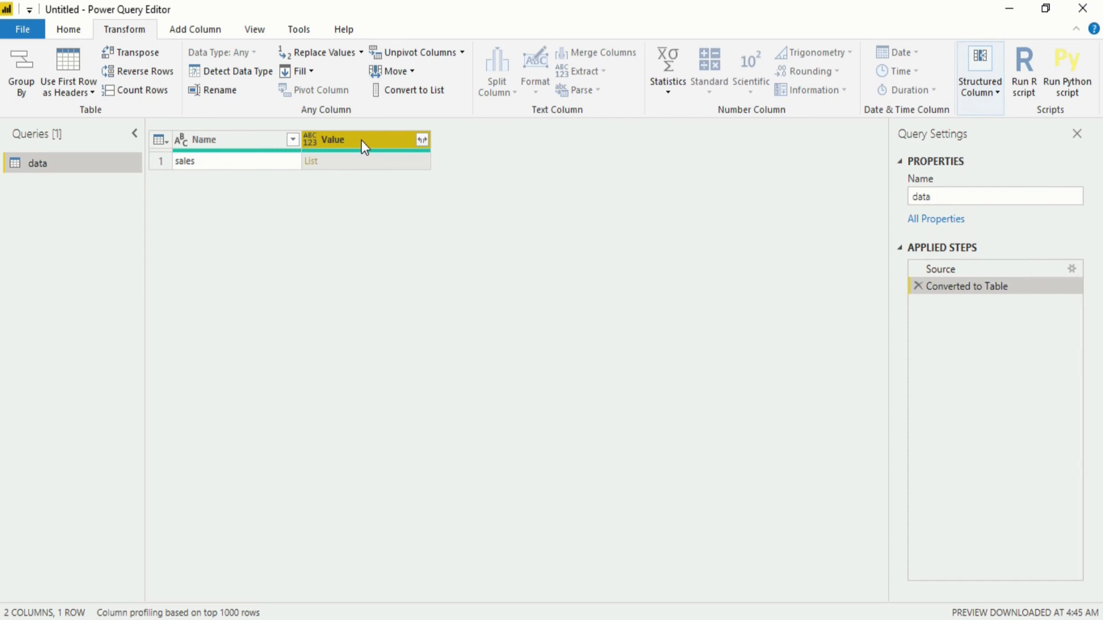
Try extracting the Value column's list values with the delimiter set to None, and remove that extraction
left_click(983, 90)
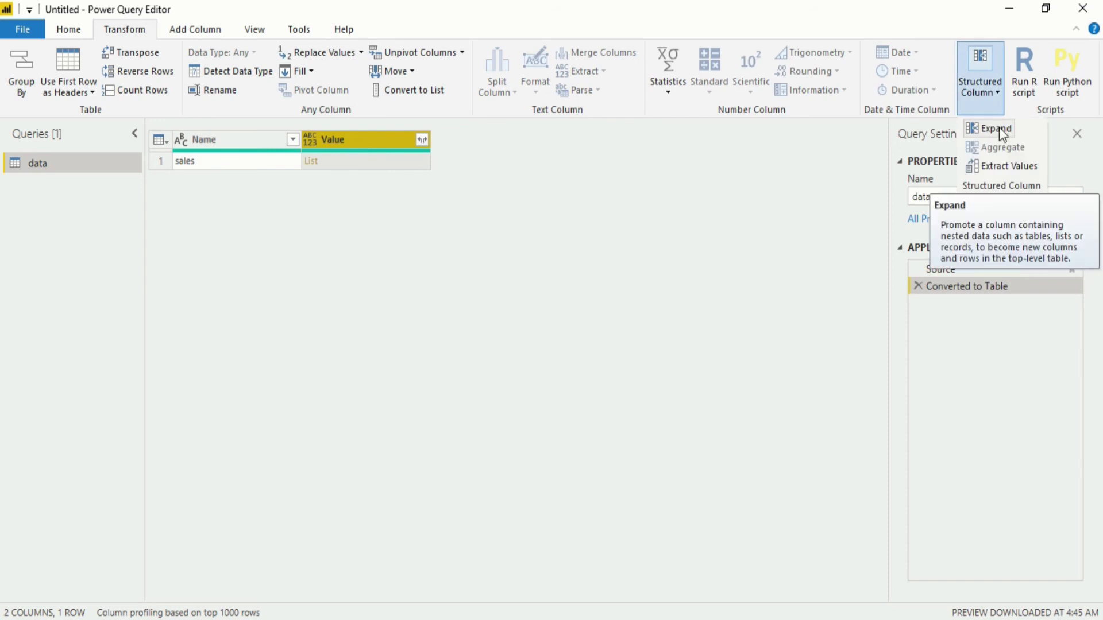
left_click(403, 139)
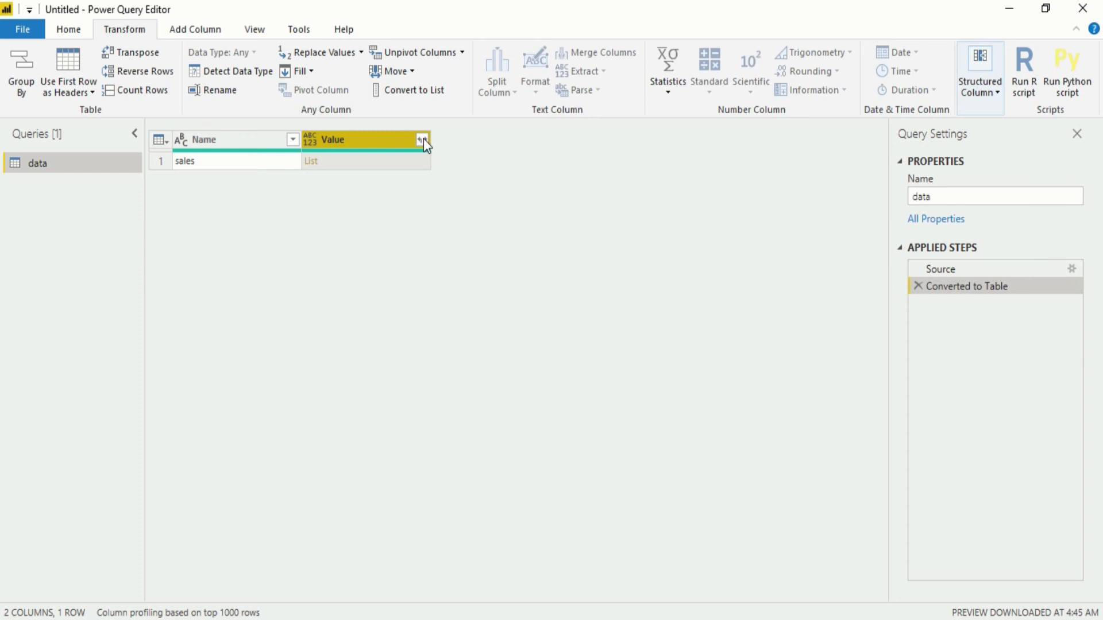
left_click(422, 140)
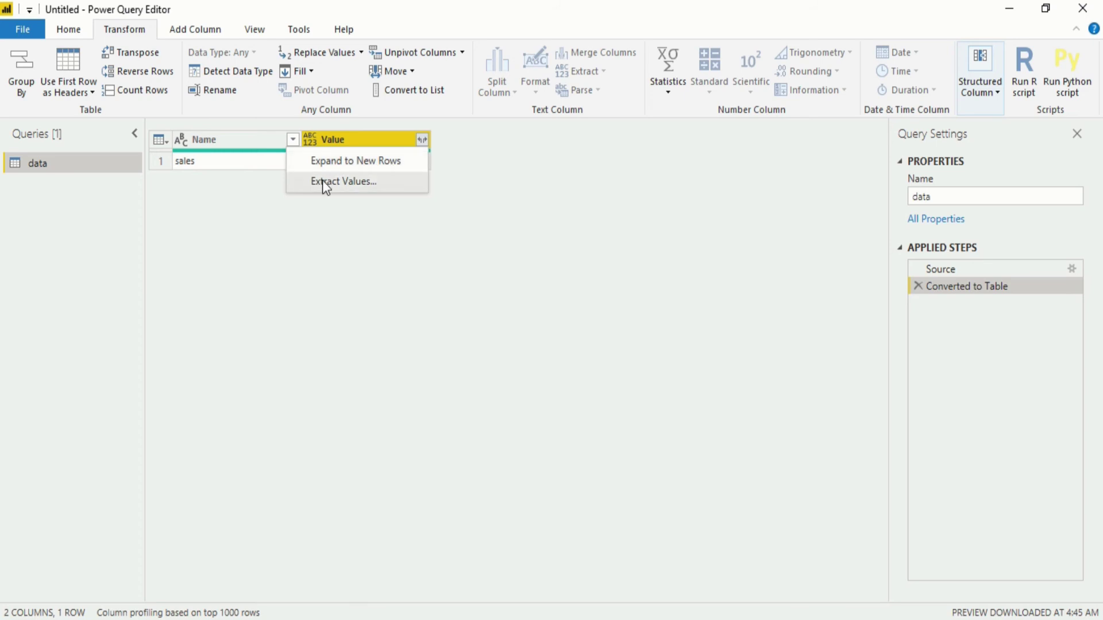
left_click(381, 186)
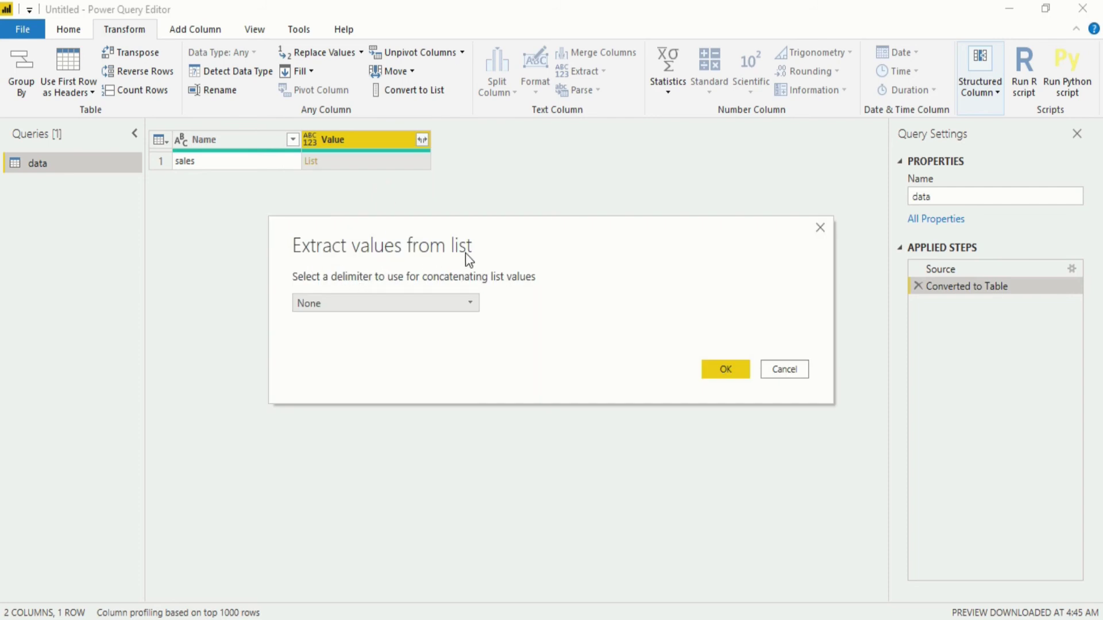
left_click(736, 369)
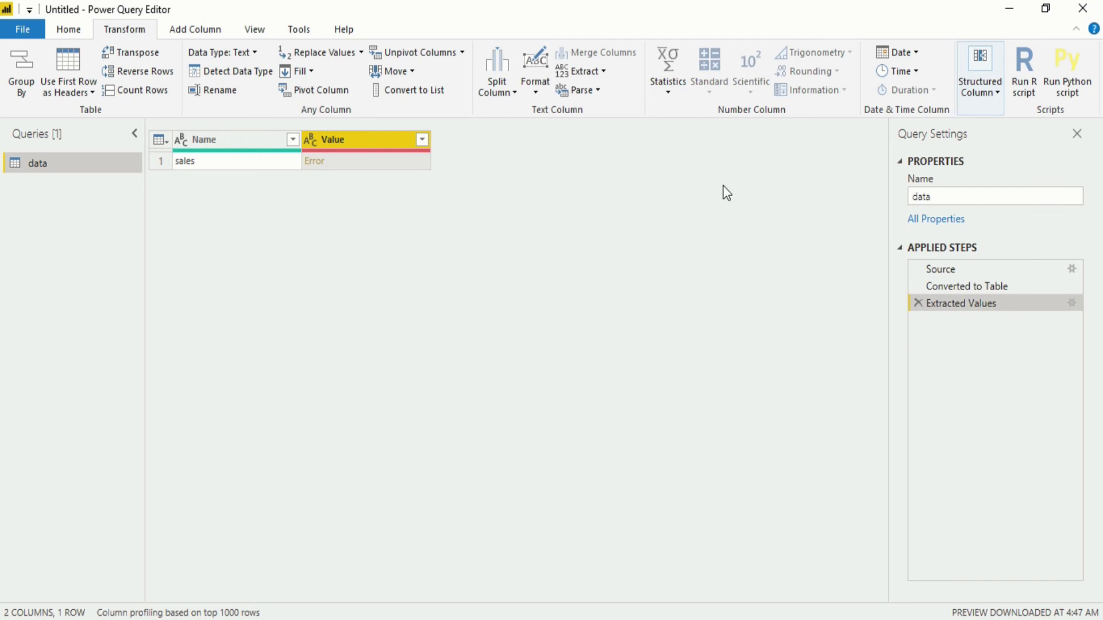
left_click(917, 303)
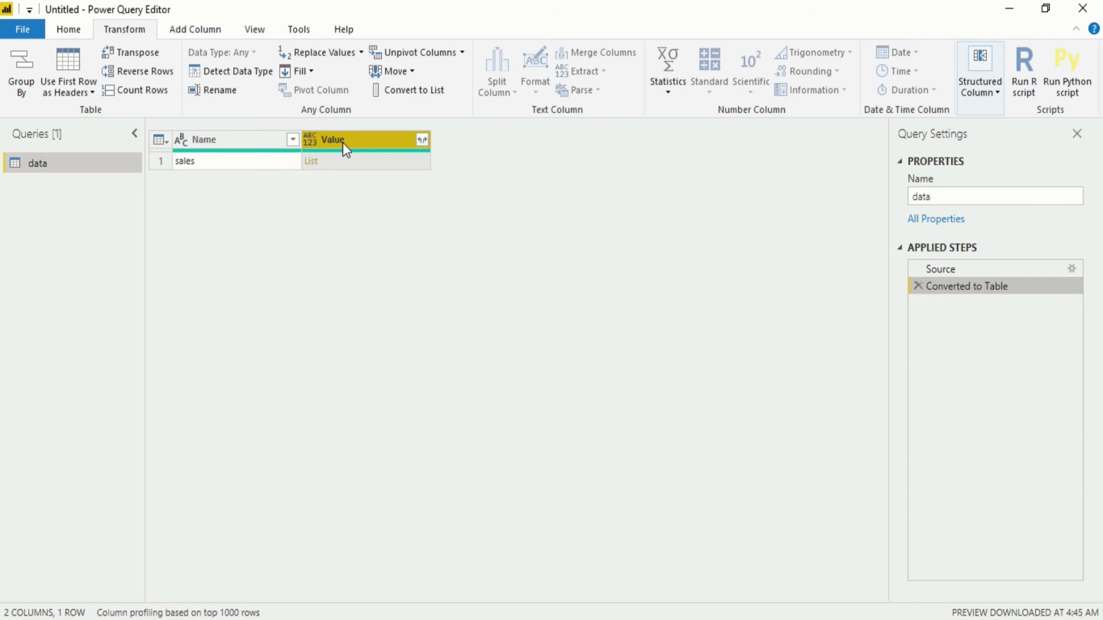
Expand the Value column's list to new rows and inspect the first record, discarding its drill-down
left_click(424, 141)
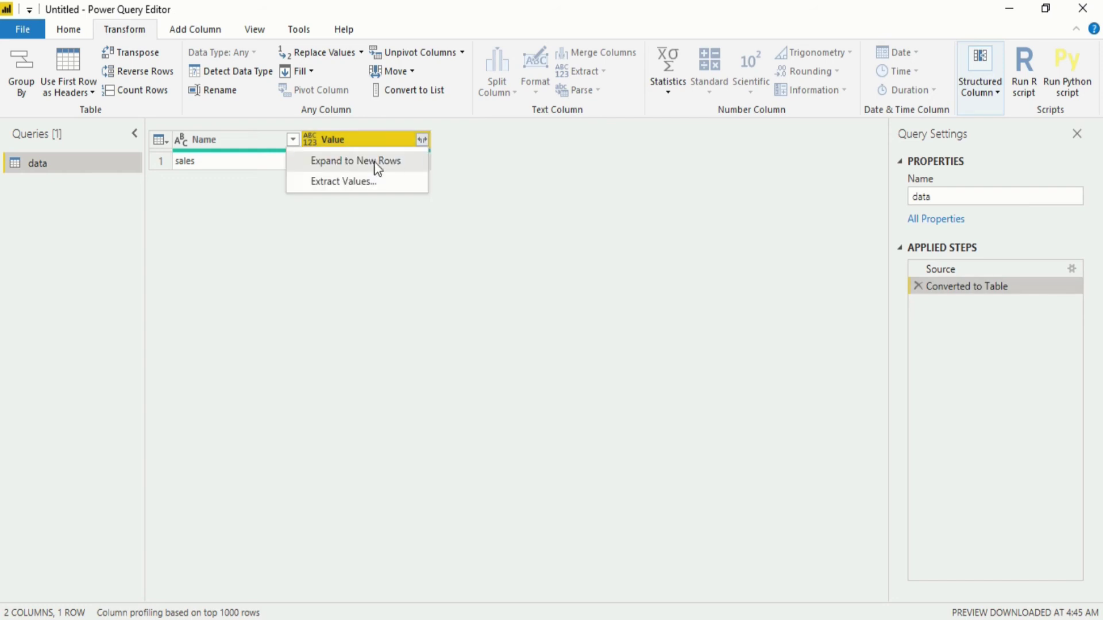
left_click(391, 161)
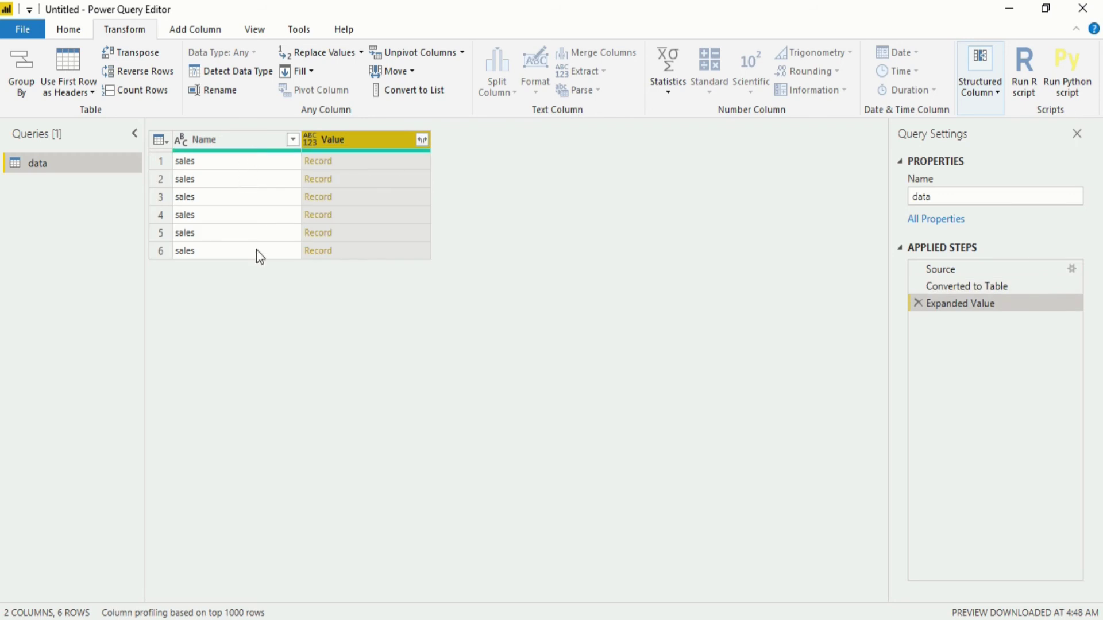
left_click(324, 162)
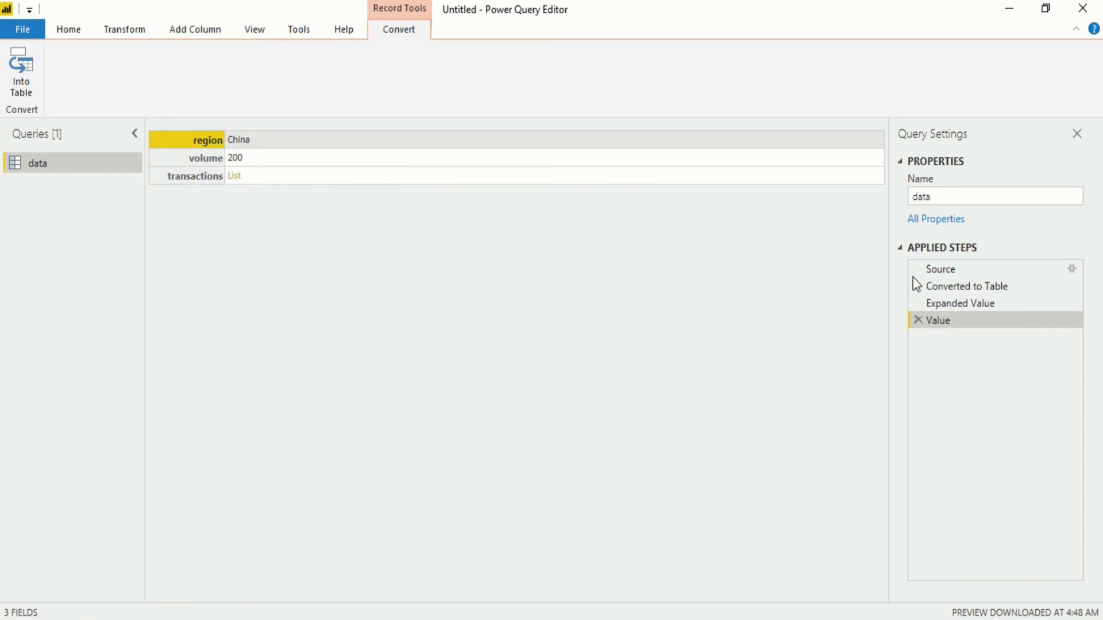
left_click(917, 321)
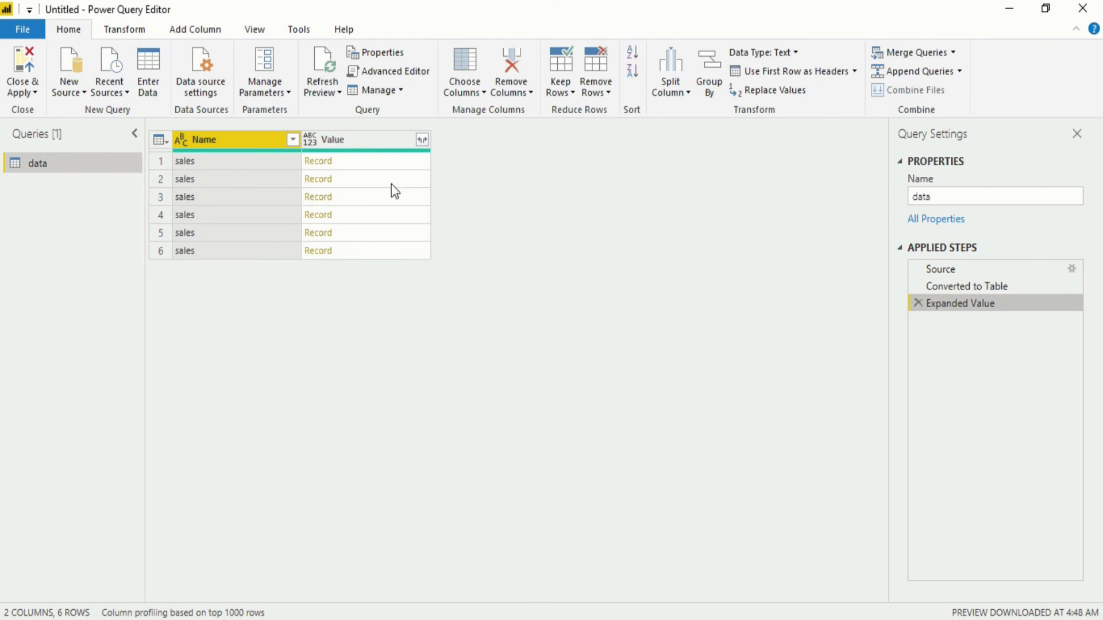
Try expanding the Value column into region, volume and transactions with the original column name as prefix, and remove that expansion
left_click(400, 144)
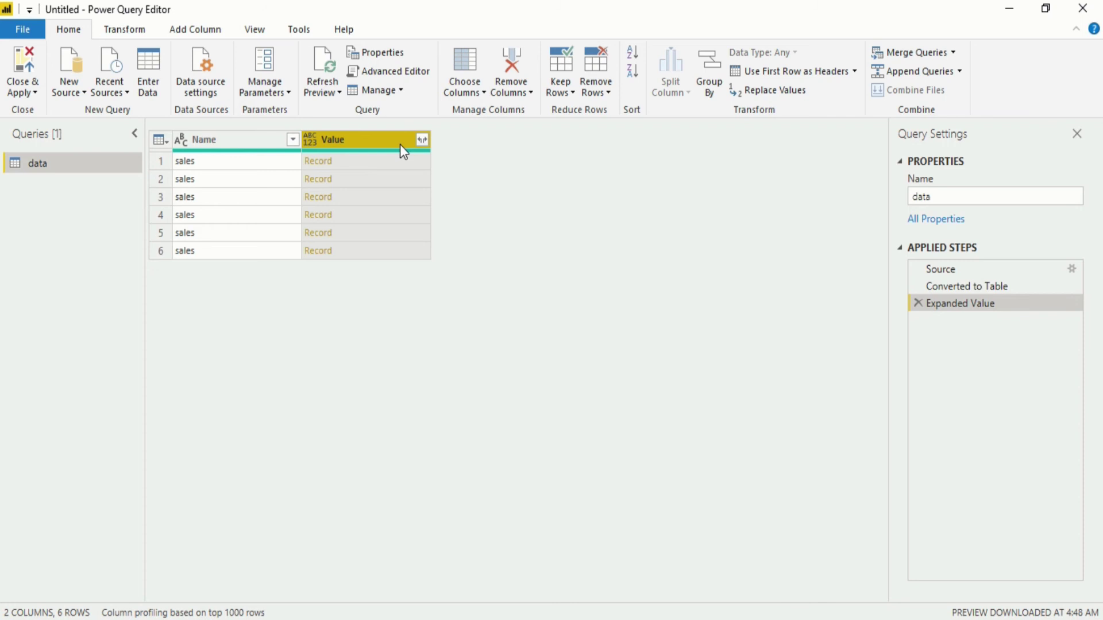
left_click(424, 140)
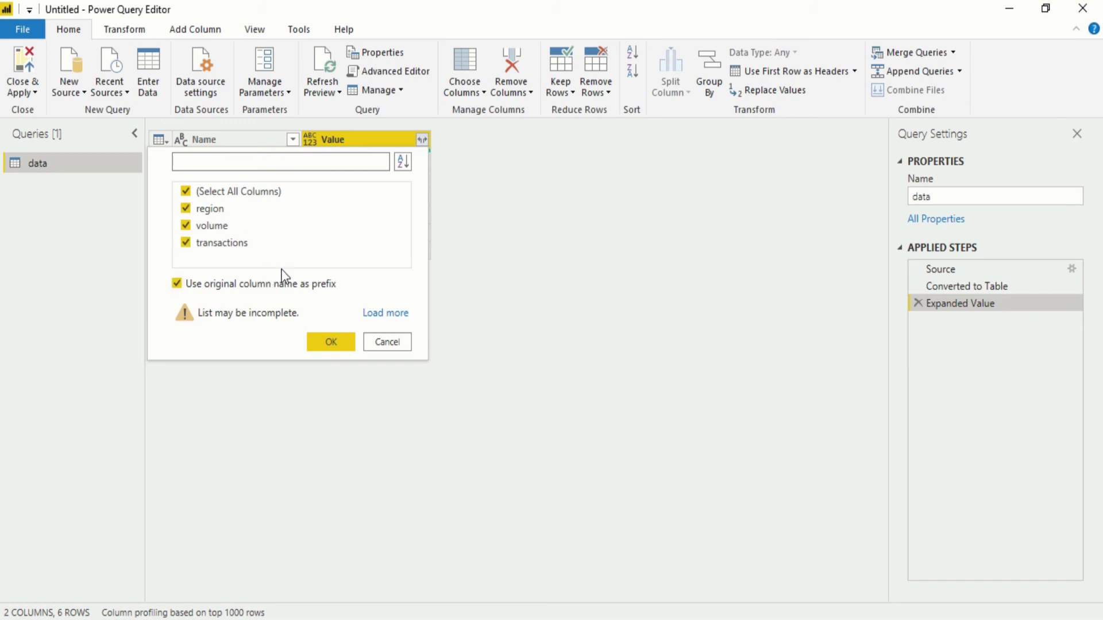
left_click(322, 347)
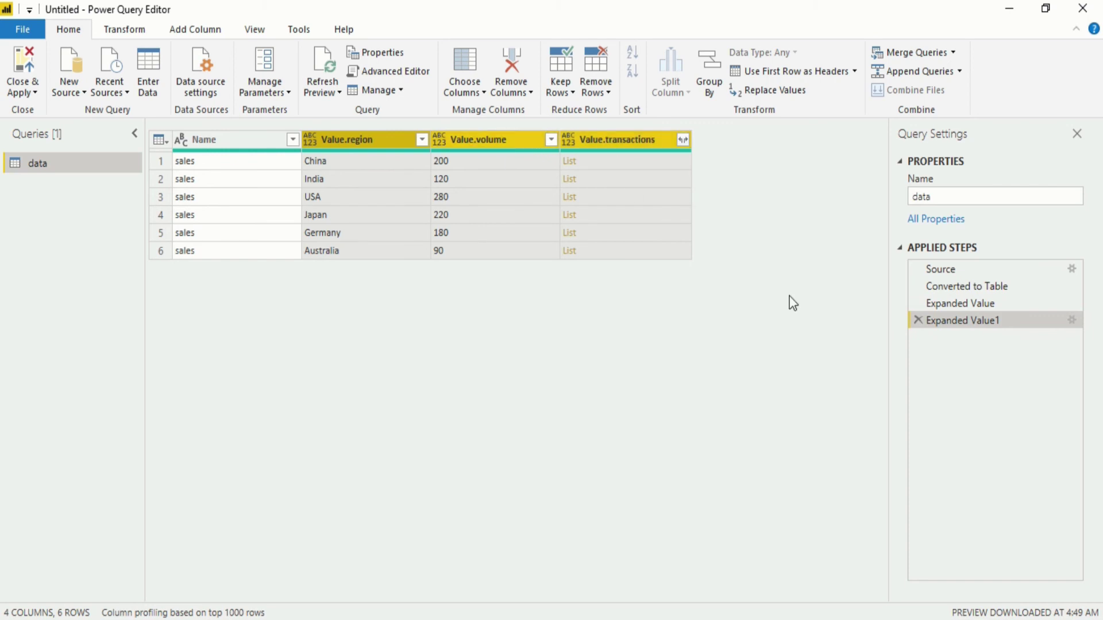
left_click(918, 320)
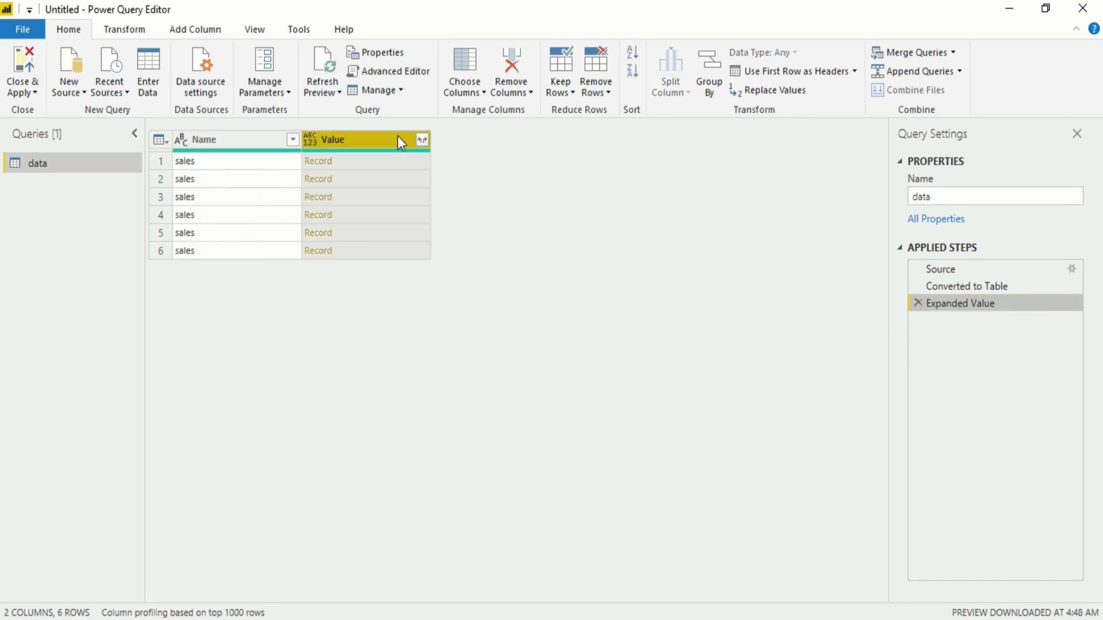
Expand the Value column's records into region, volume and transactions without using the original column name as prefix
left_click(422, 143)
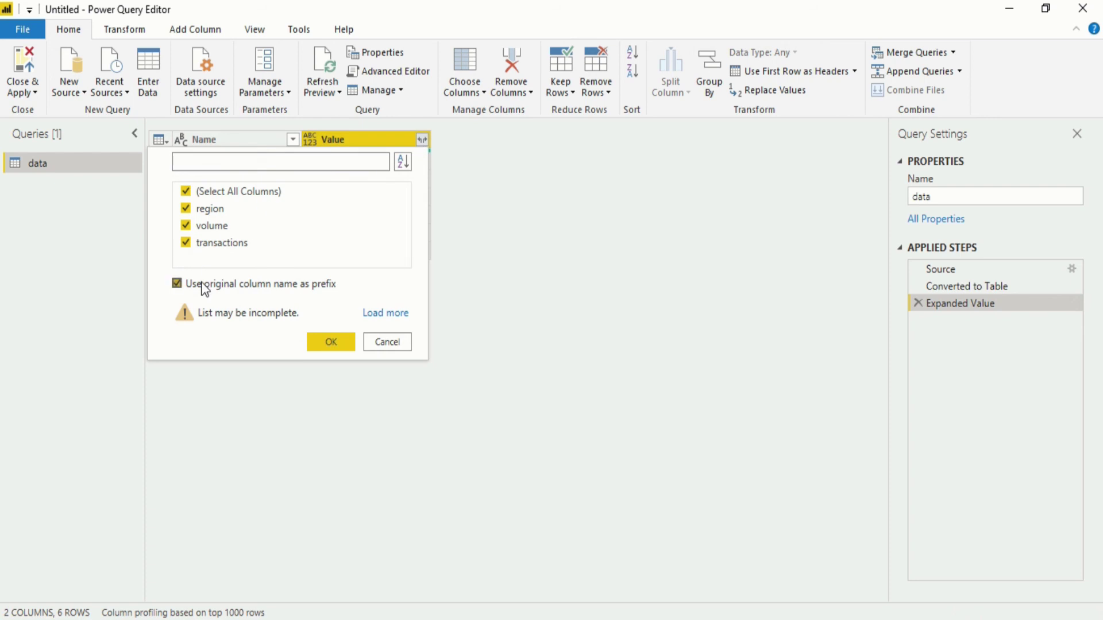
left_click(320, 287)
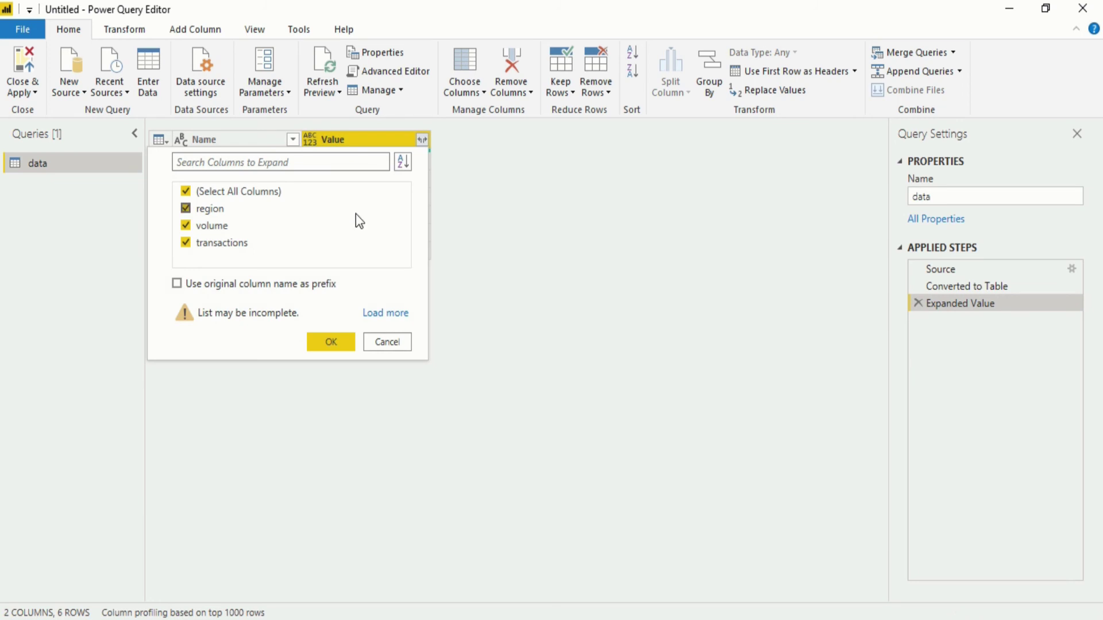
left_click(347, 342)
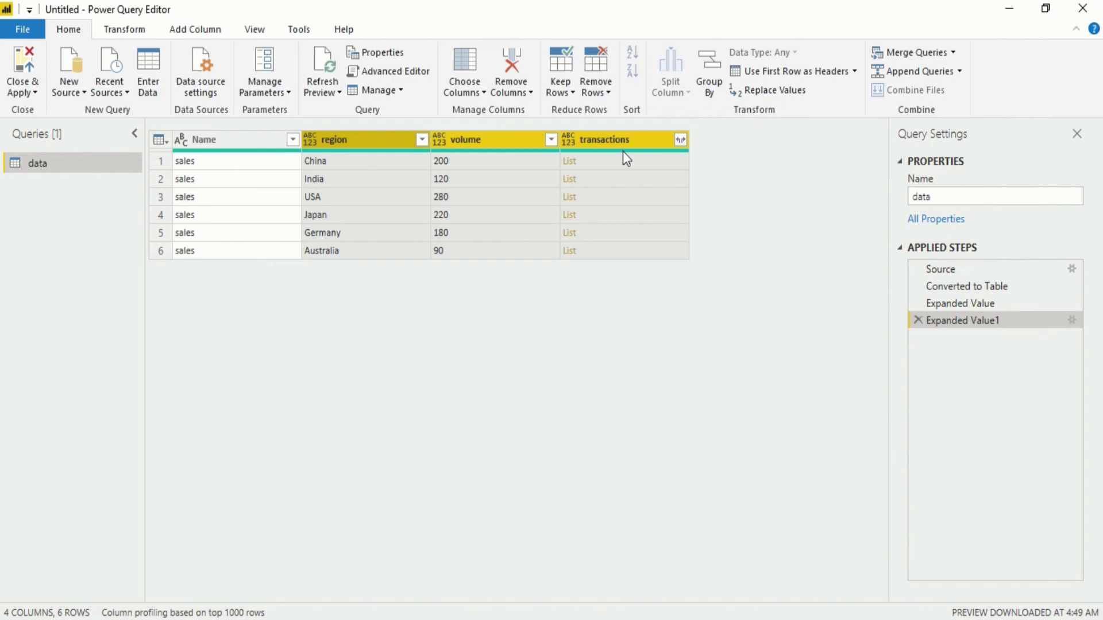
Drill into the first row's transactions list and its first record, and discard both drill-downs
left_click(573, 166)
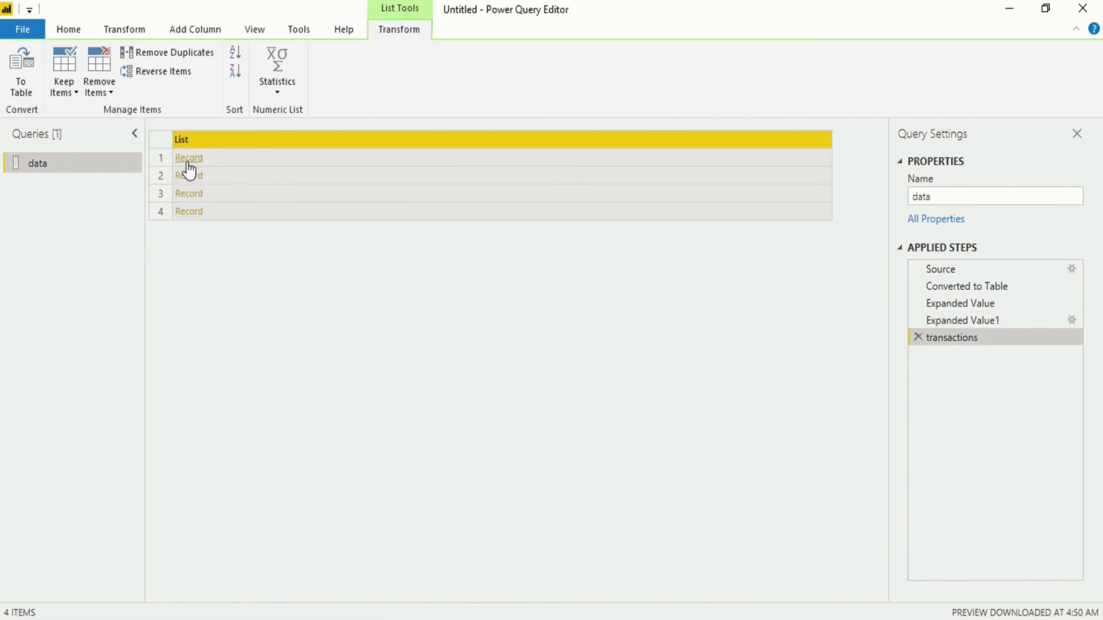
left_click(188, 158)
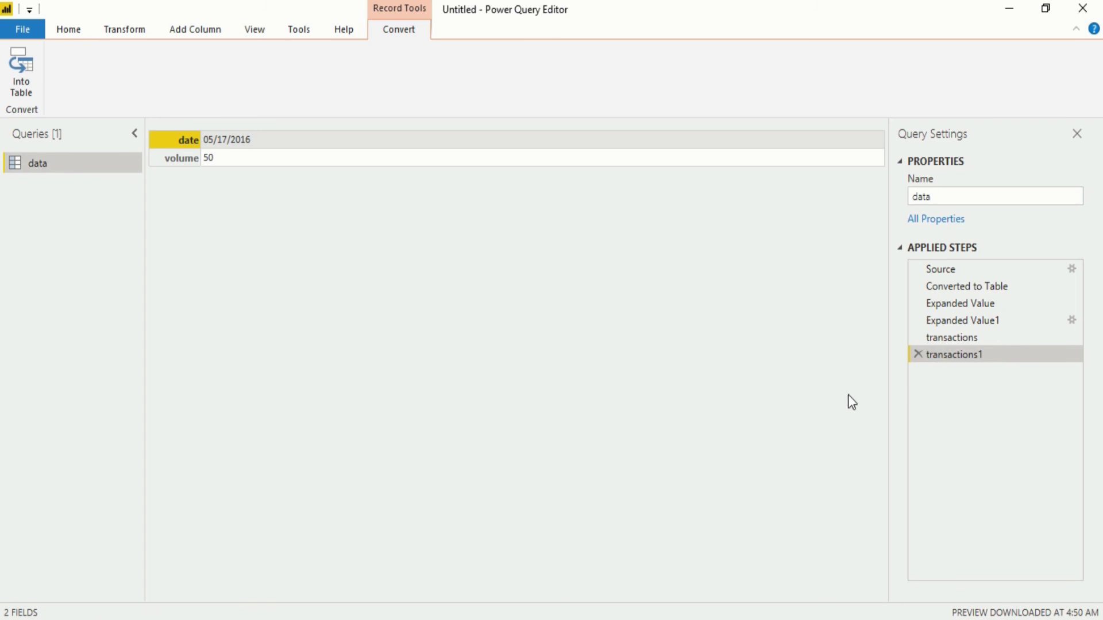
left_click(917, 353)
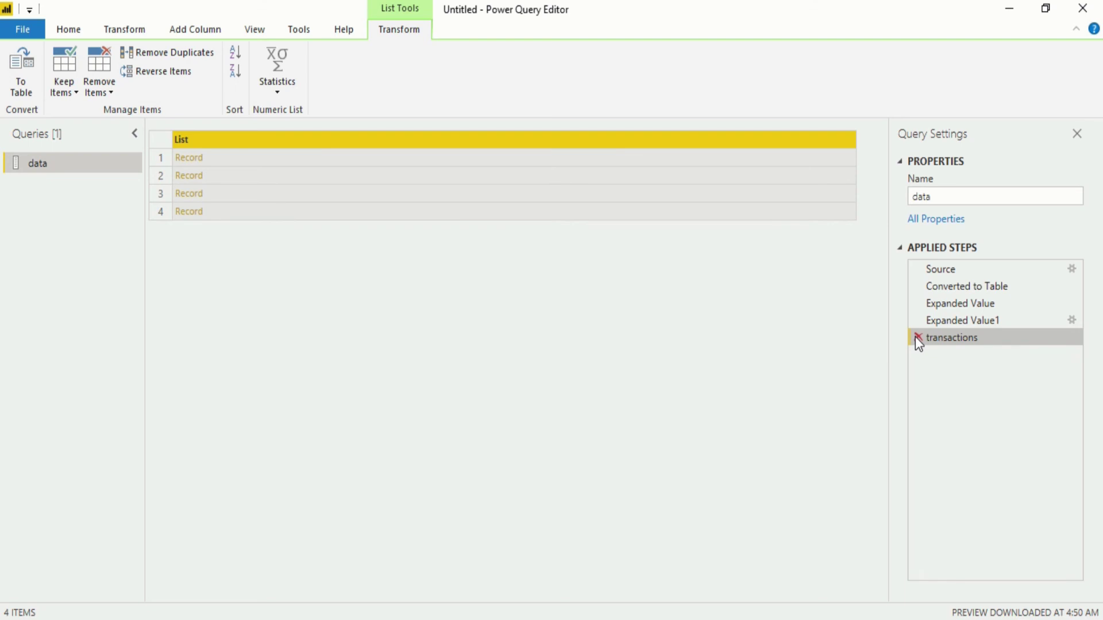
left_click(916, 337)
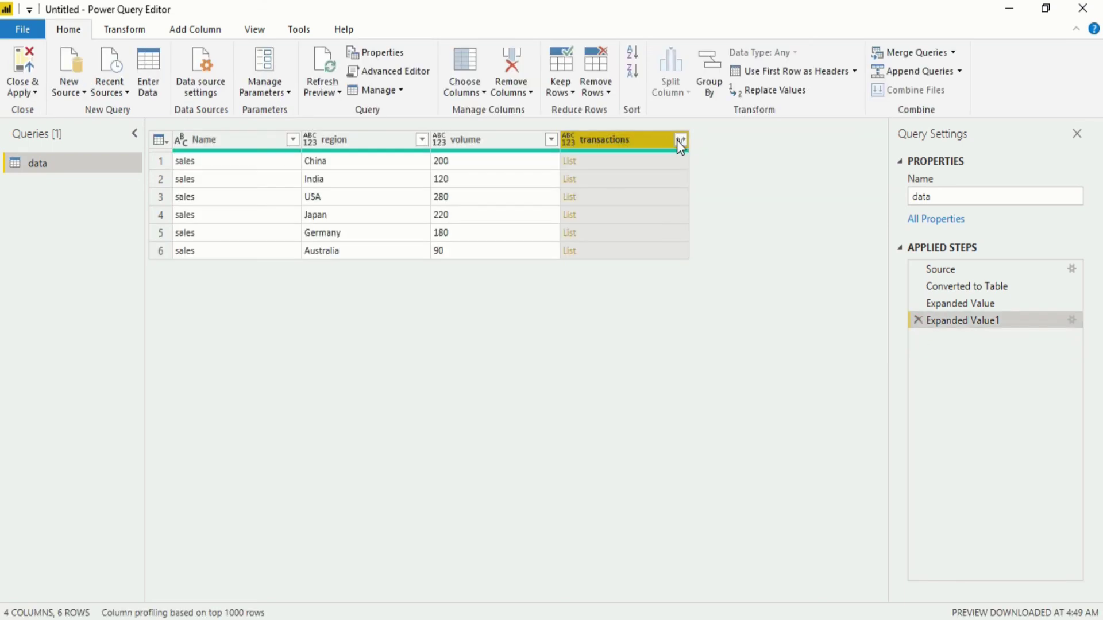
Expand the transactions column's lists to new rows and inspect the first record, discarding its drill-down
left_click(679, 140)
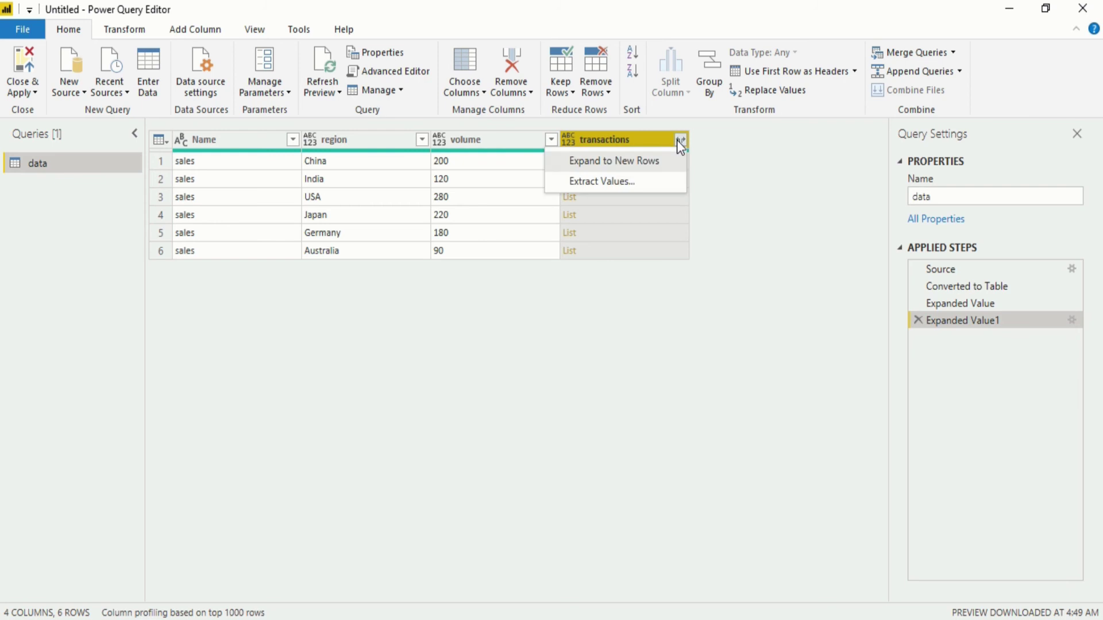
left_click(626, 164)
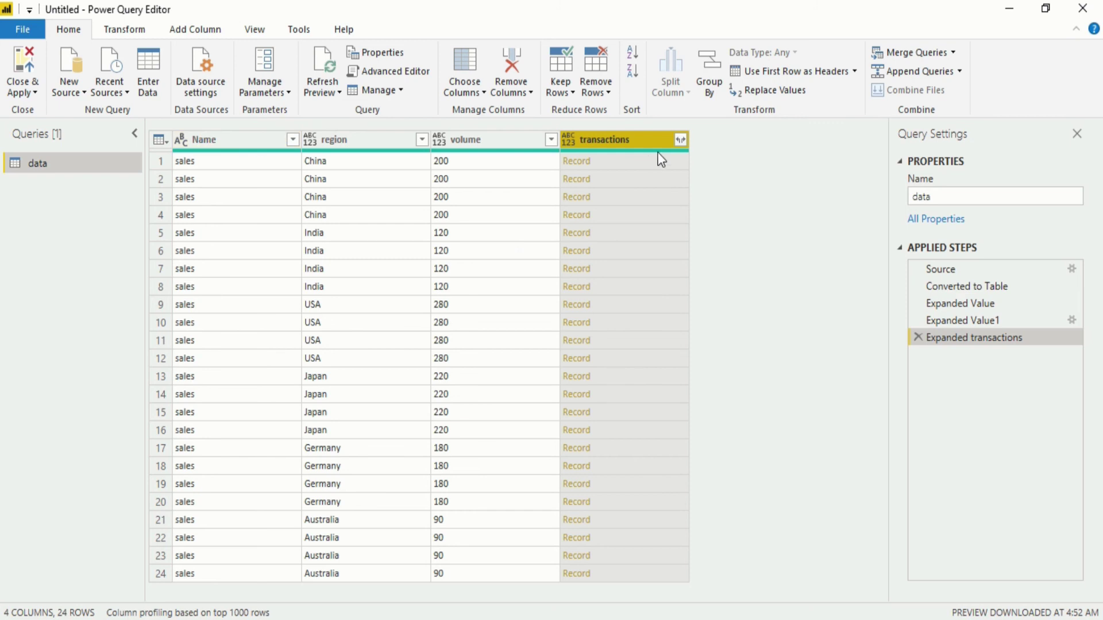
left_click(583, 163)
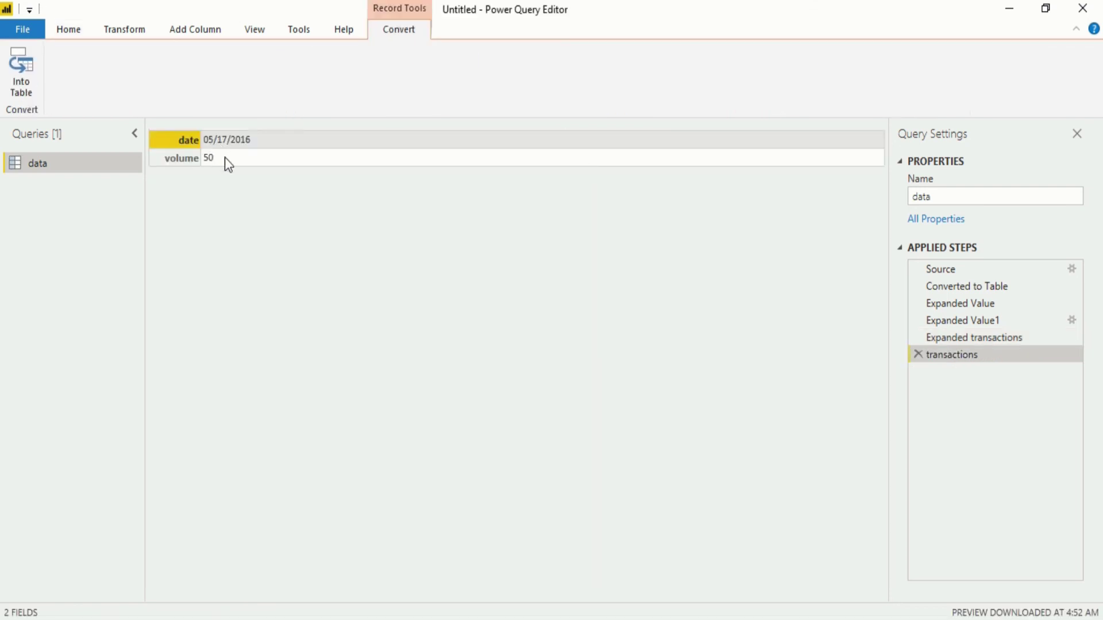
left_click(918, 354)
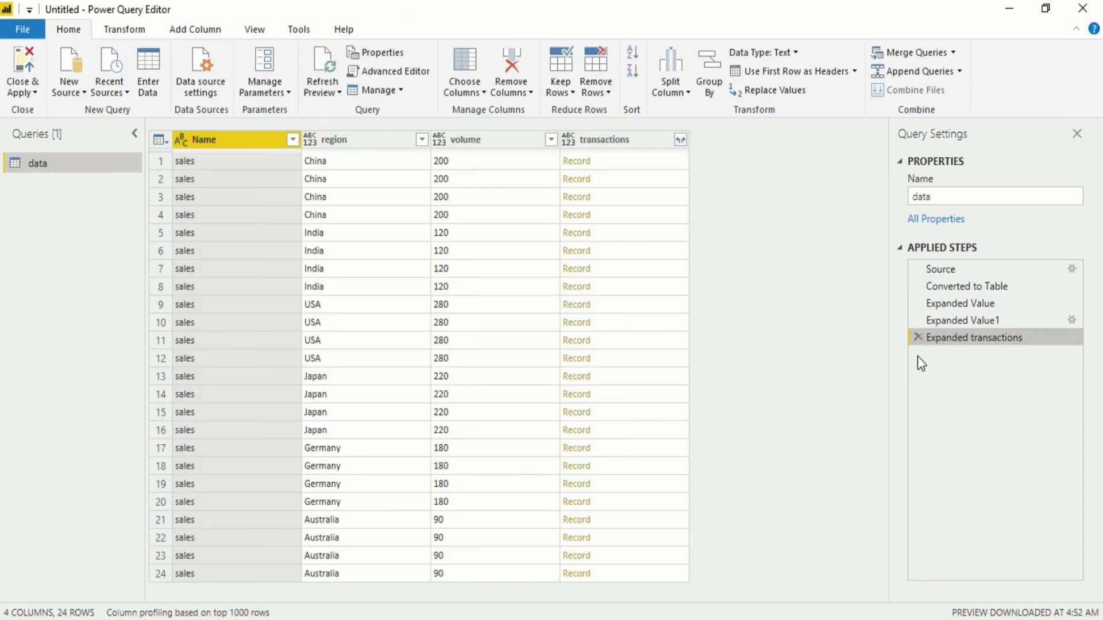
Expand the transactions column's records into date and volume without the original column name as prefix
left_click(646, 143)
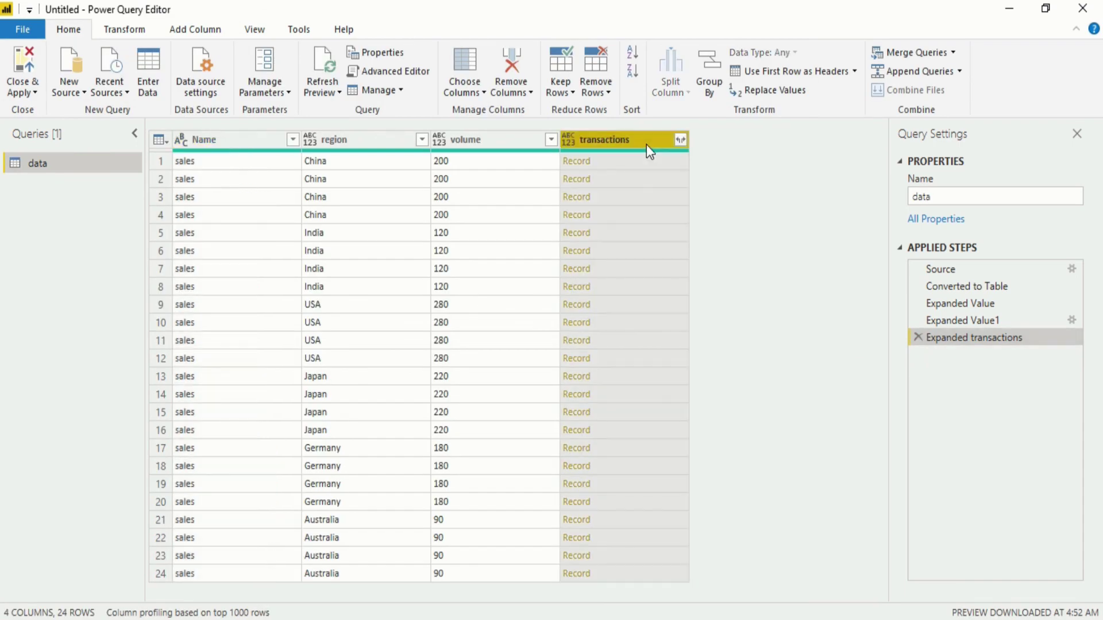
left_click(679, 142)
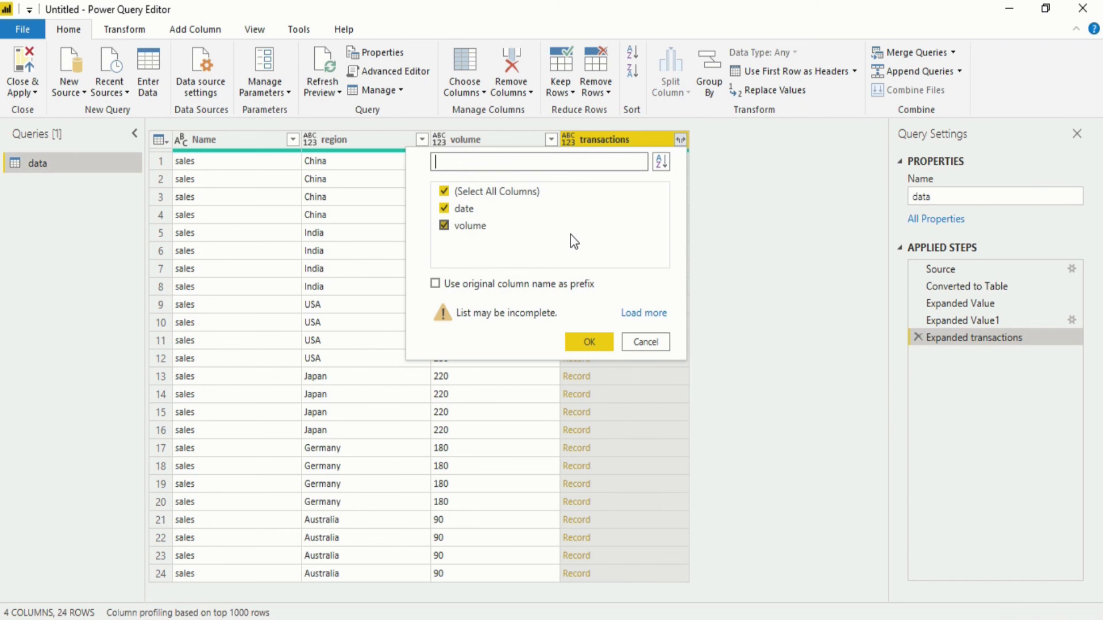
left_click(597, 343)
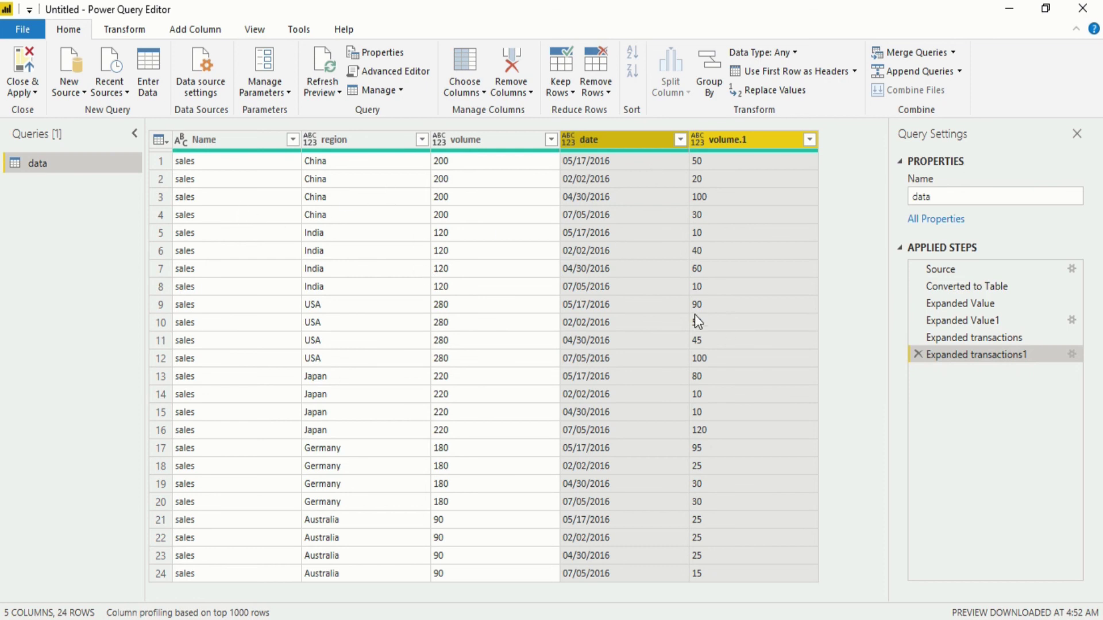
Examine the expanded table's rows and the data types of its Name, region, volume, date and volume.1 columns
left_click(374, 197)
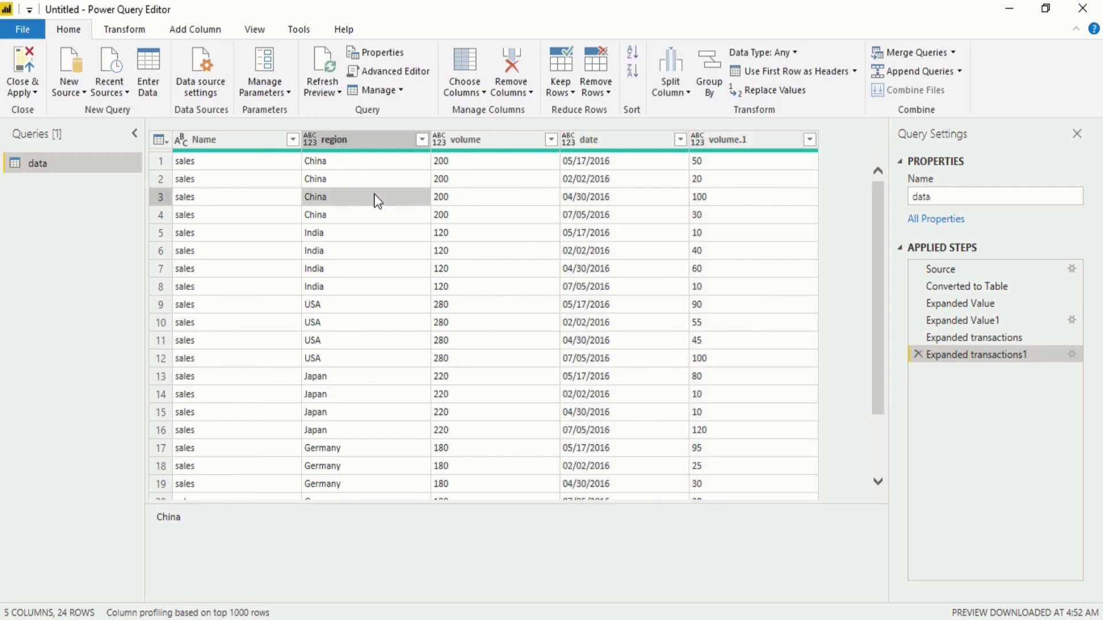
left_click(251, 160)
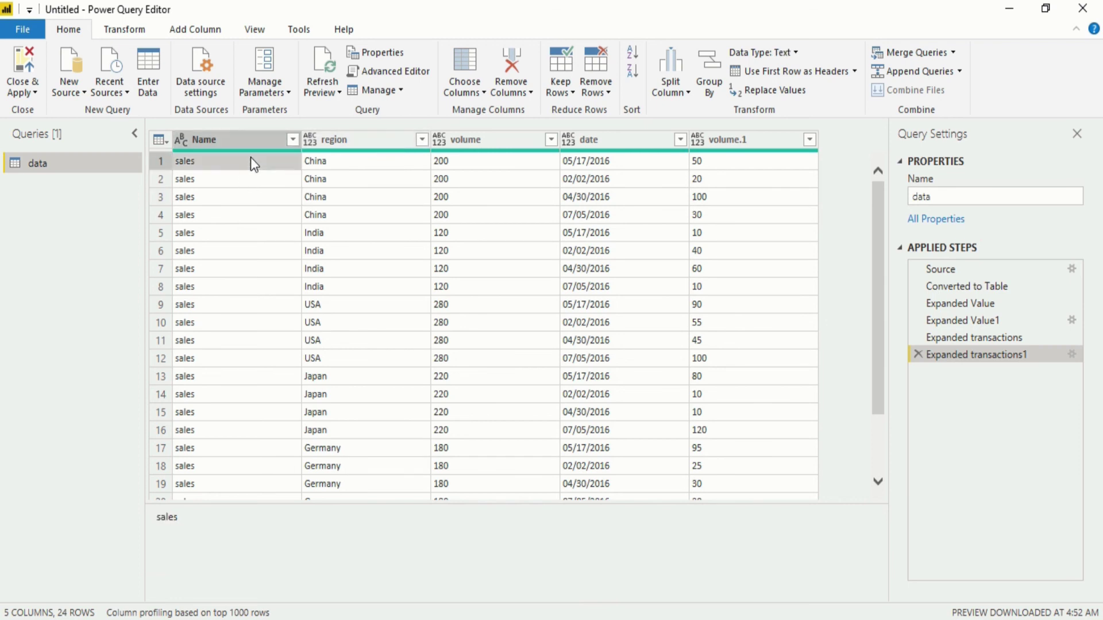
left_click(236, 137)
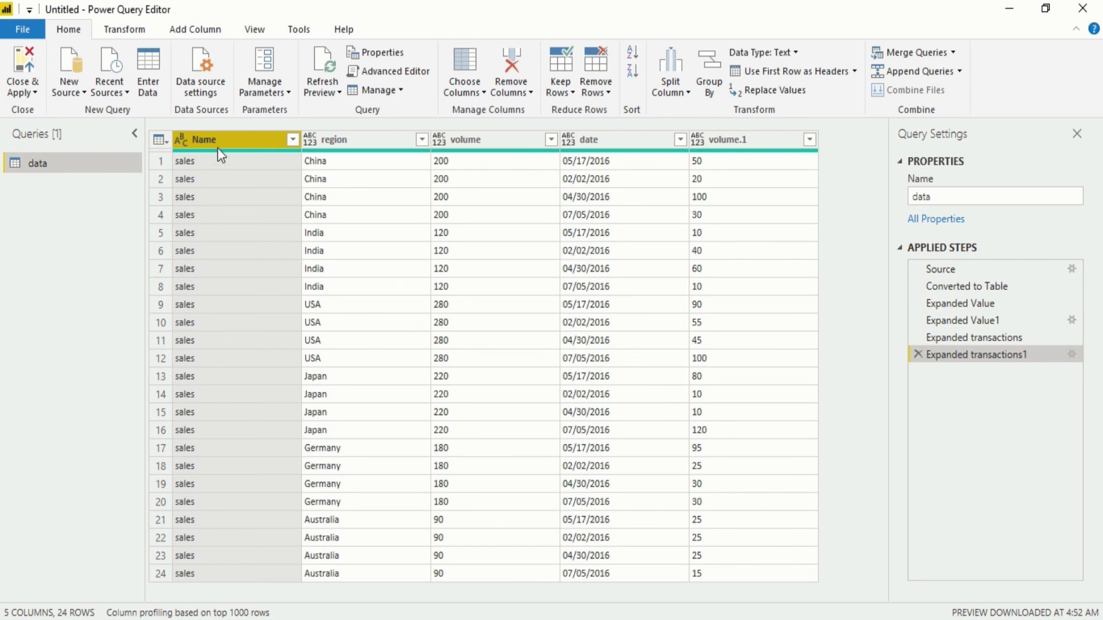
left_click(710, 144, "ctrl")
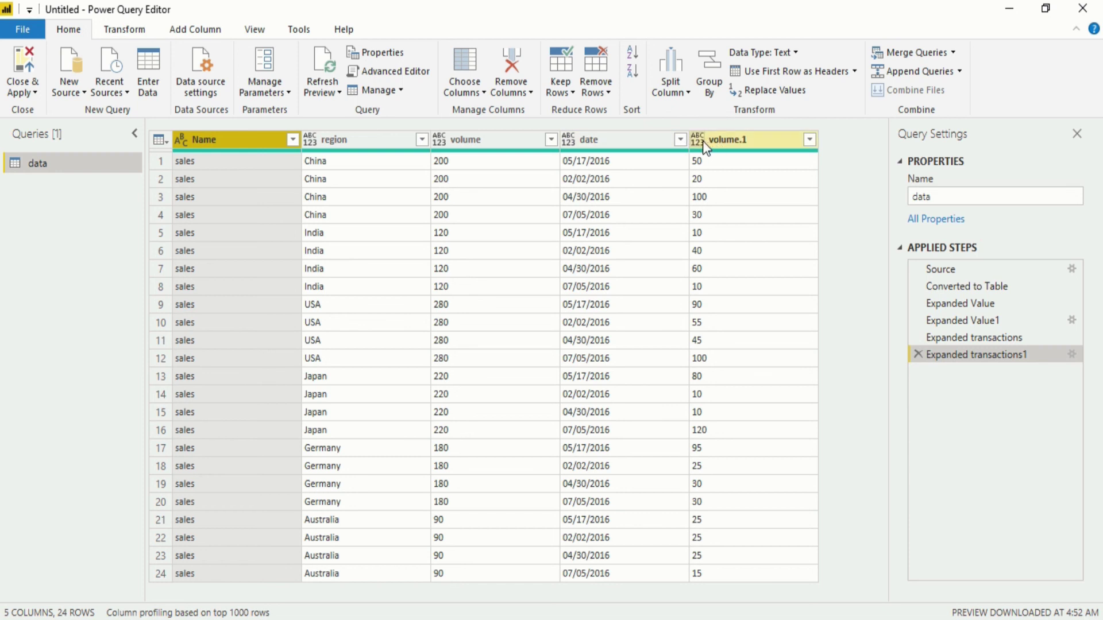
left_click(699, 140, "ctrl")
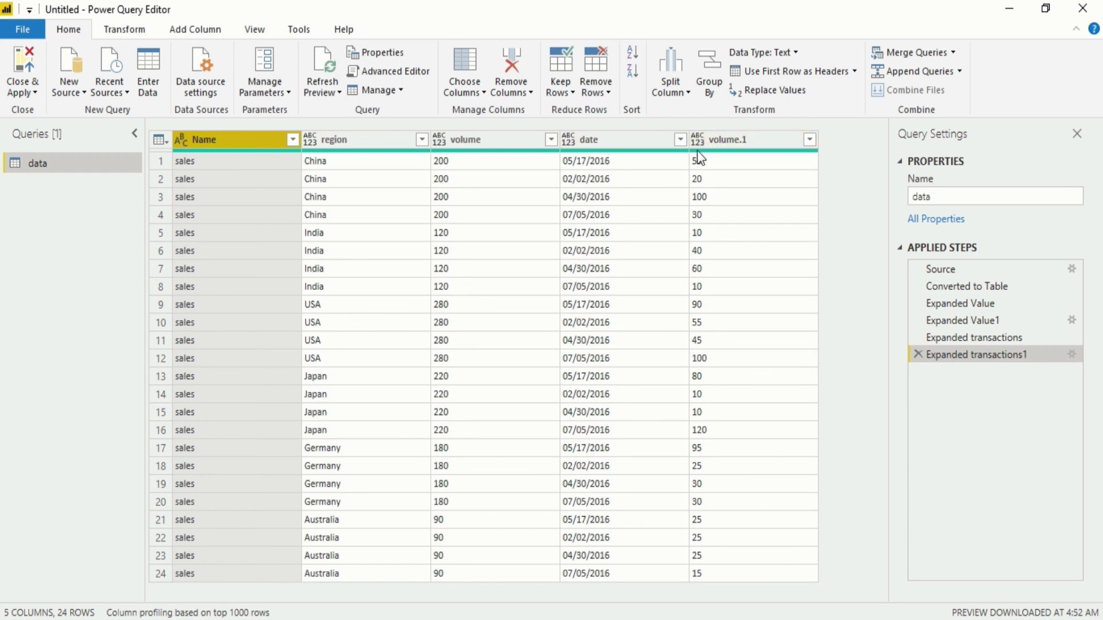
left_click(578, 142, "ctrl")
left_click(569, 140, "ctrl")
left_click(506, 143, "ctrl")
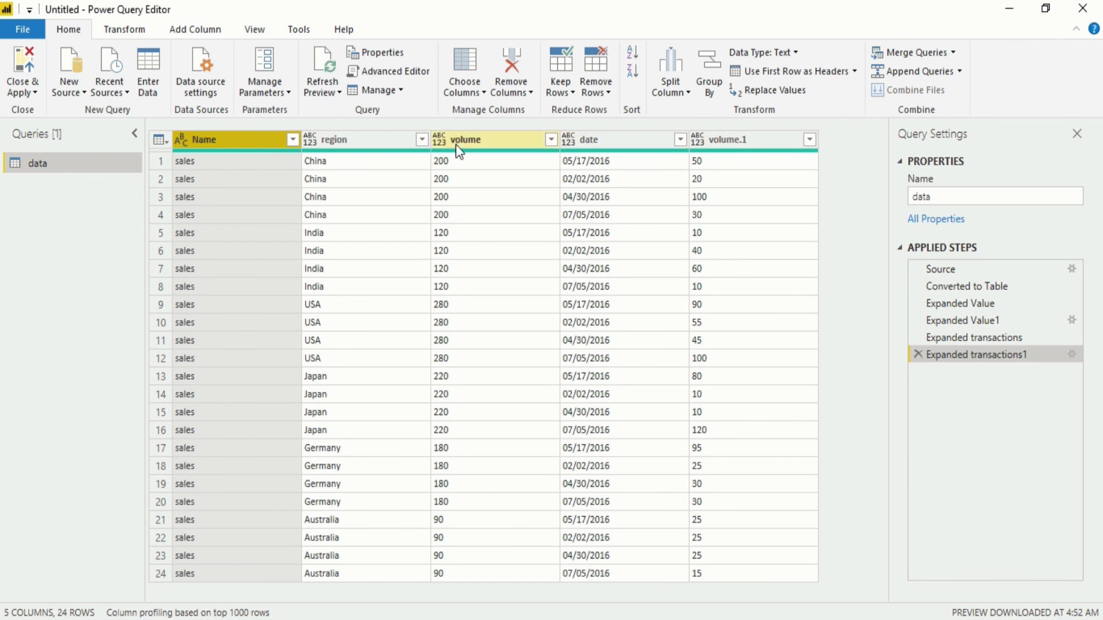
left_click(437, 142, "ctrl")
left_click(318, 143, "ctrl")
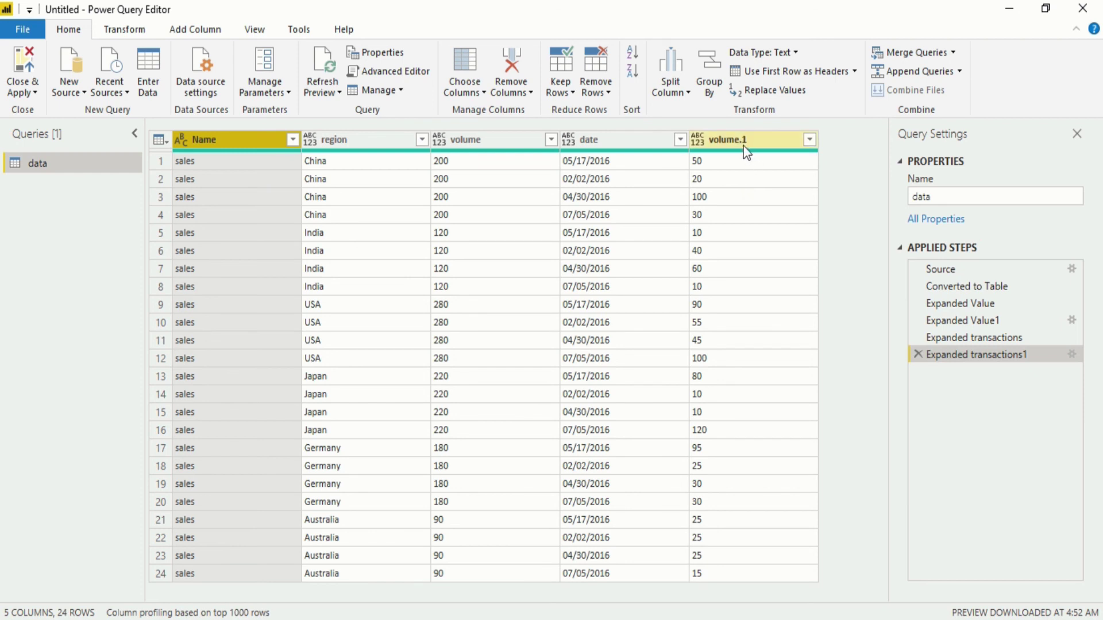
Set the volume.1 column's data type to Whole Number and run Detect Data Type on all columns
left_click(701, 139)
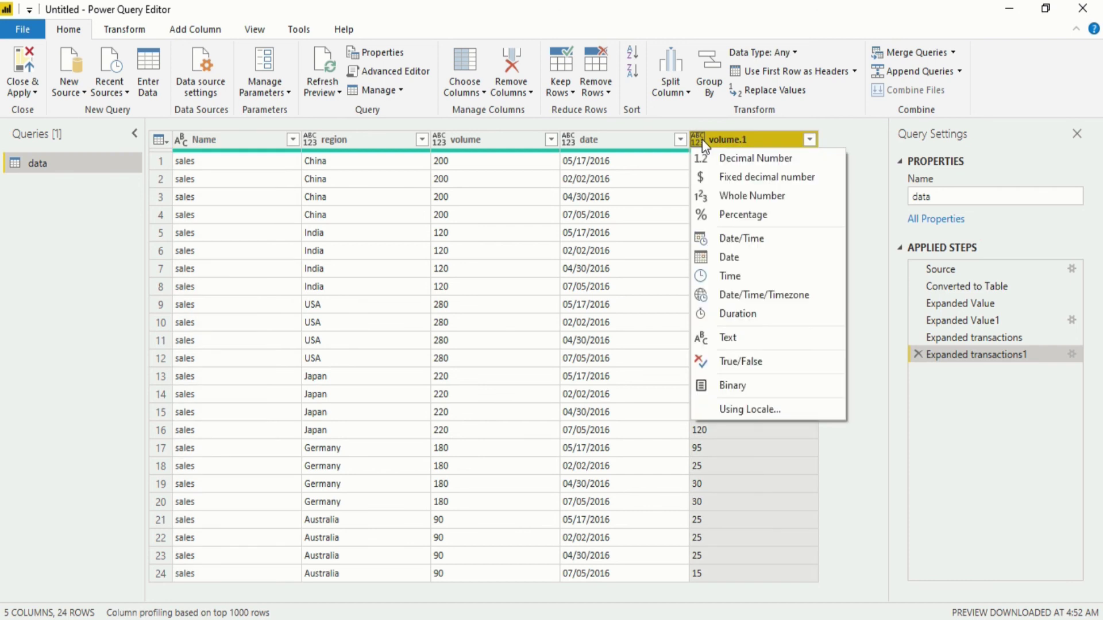
left_click(729, 199)
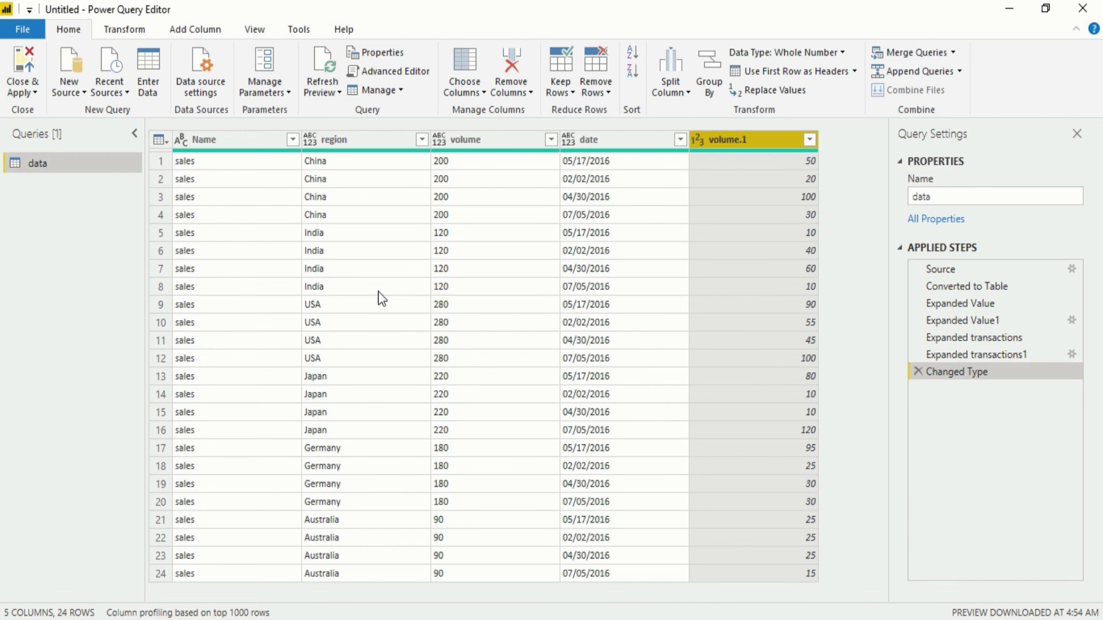
key("ctrl+a")
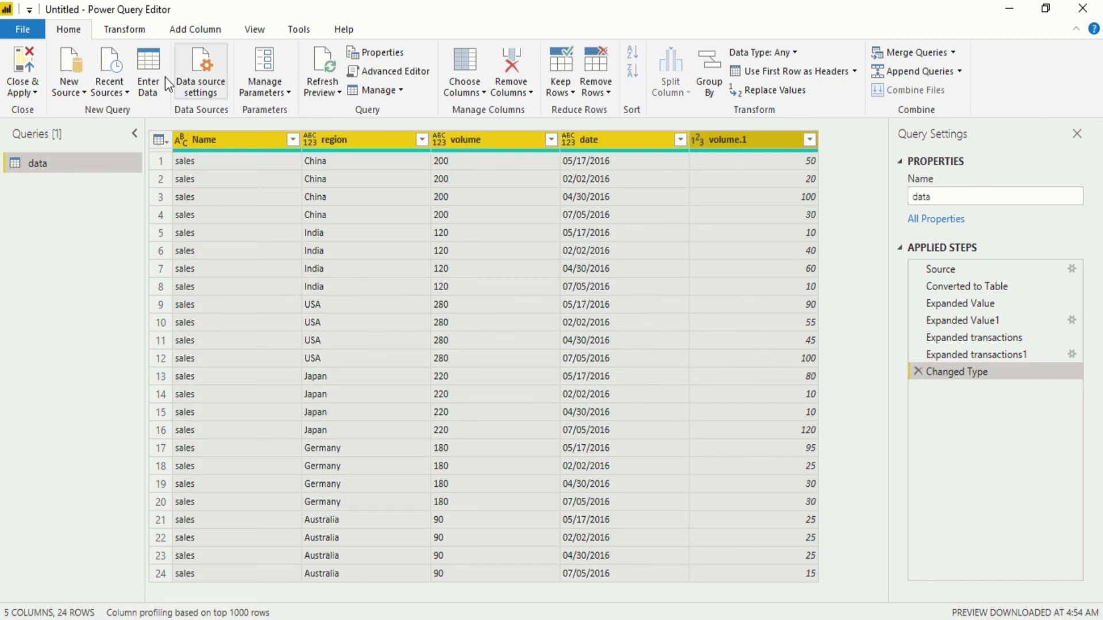
left_click(129, 29)
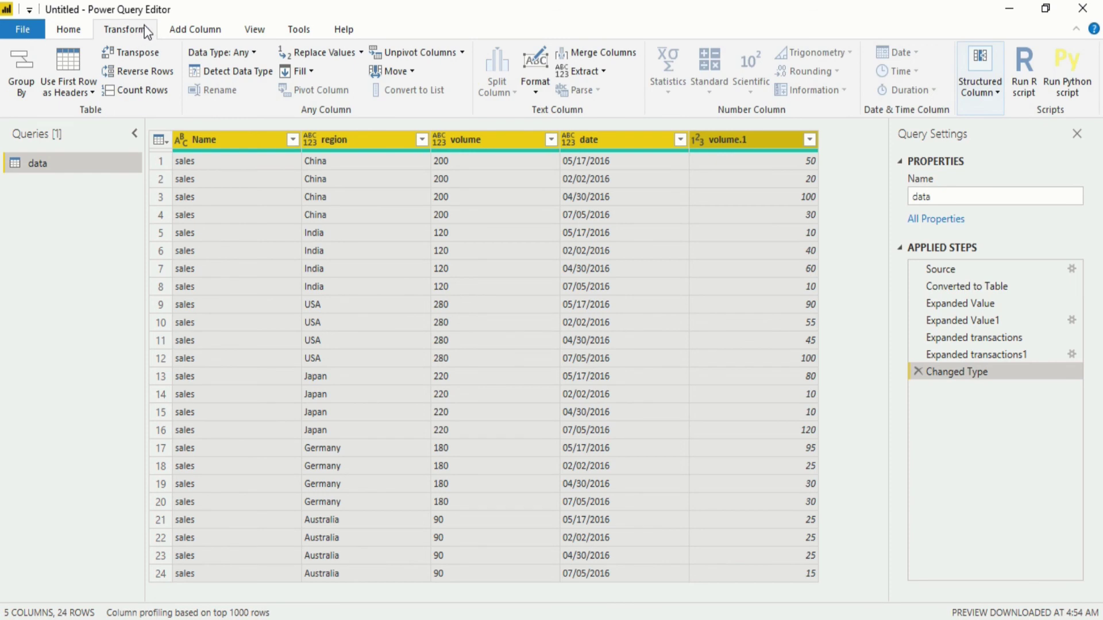
left_click(213, 70)
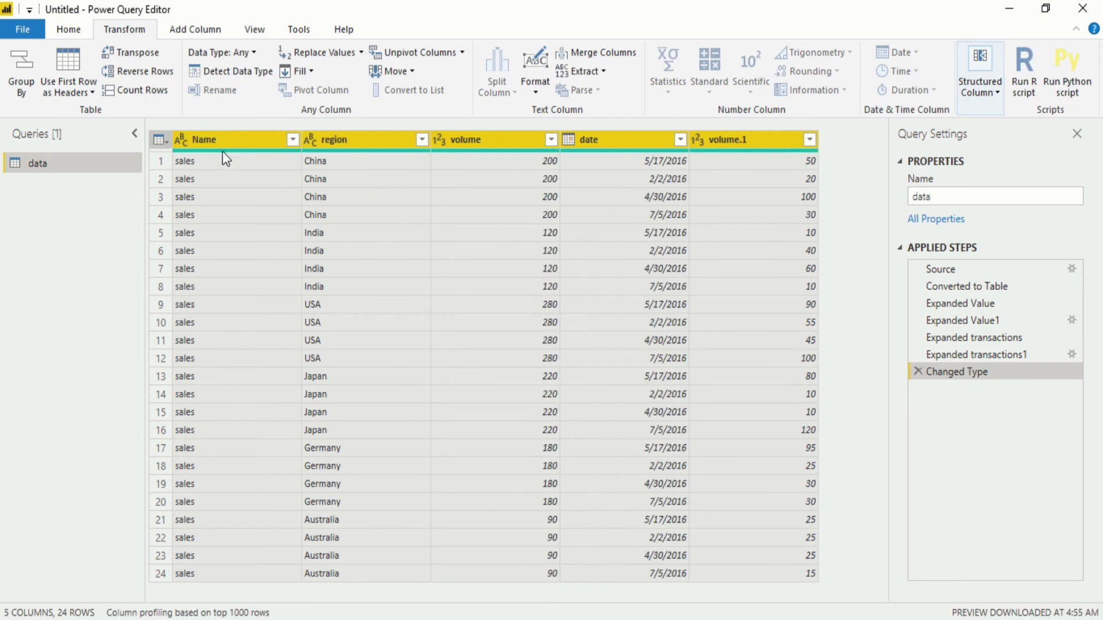
Check the data types assigned to the date and volume.1 columns without changing them
mouse_move(222, 150)
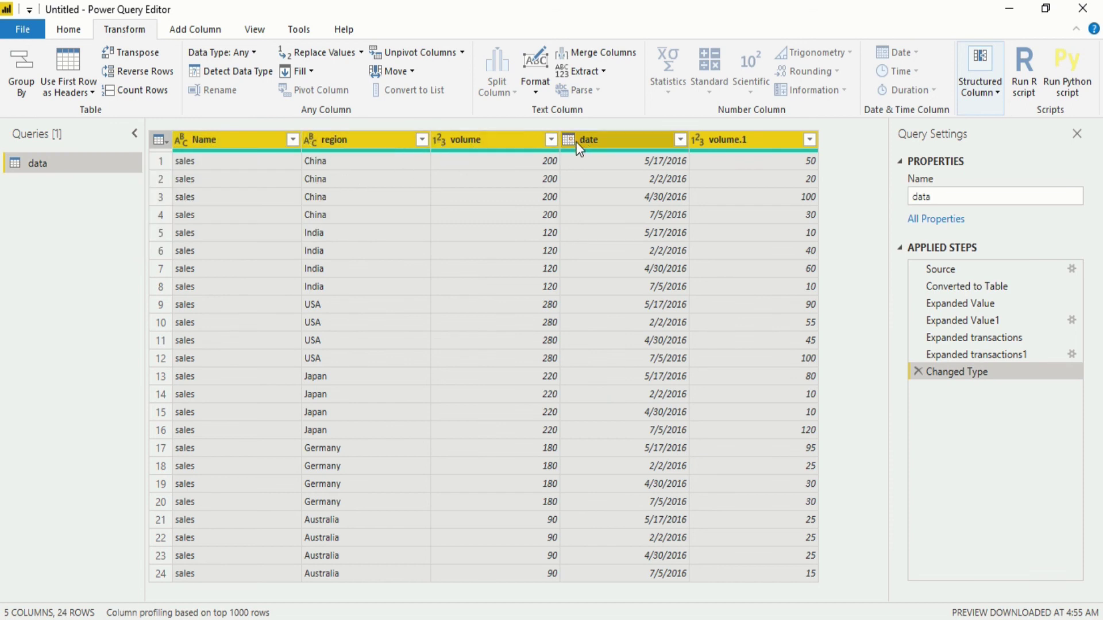
left_click(632, 141)
left_click(569, 142)
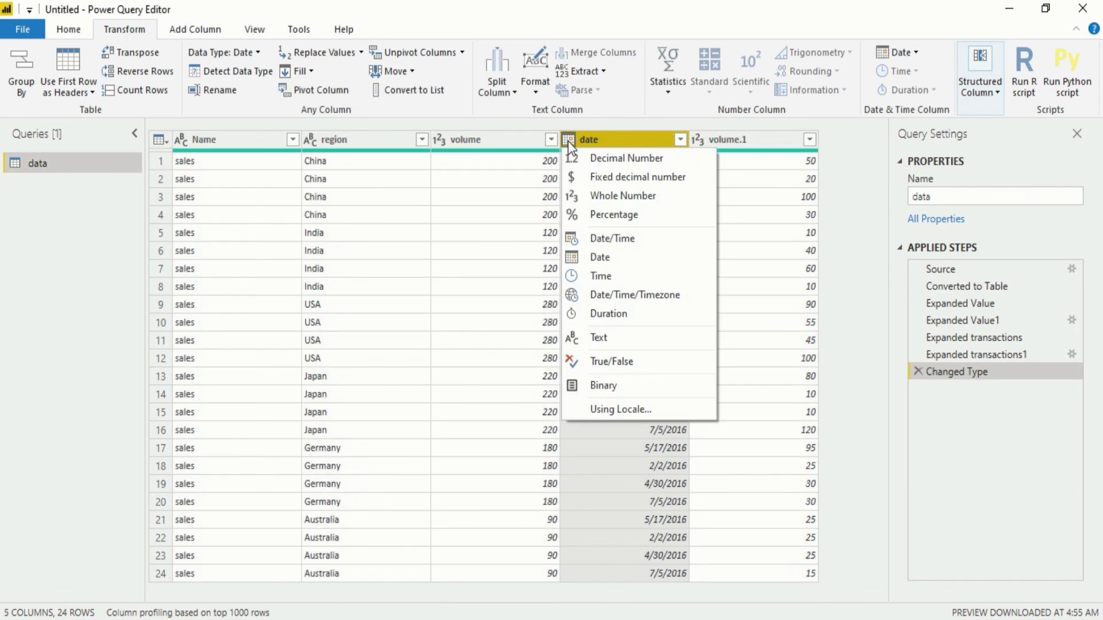
left_click(749, 140)
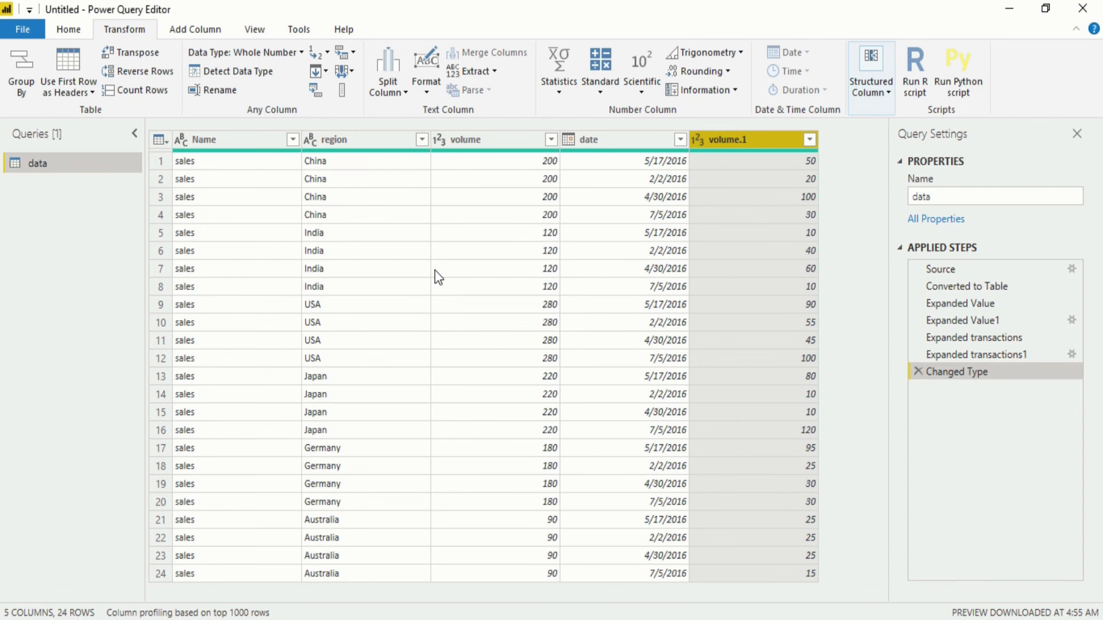
Apply the query changes and close the editor to load the data table into the report
left_click(79, 36)
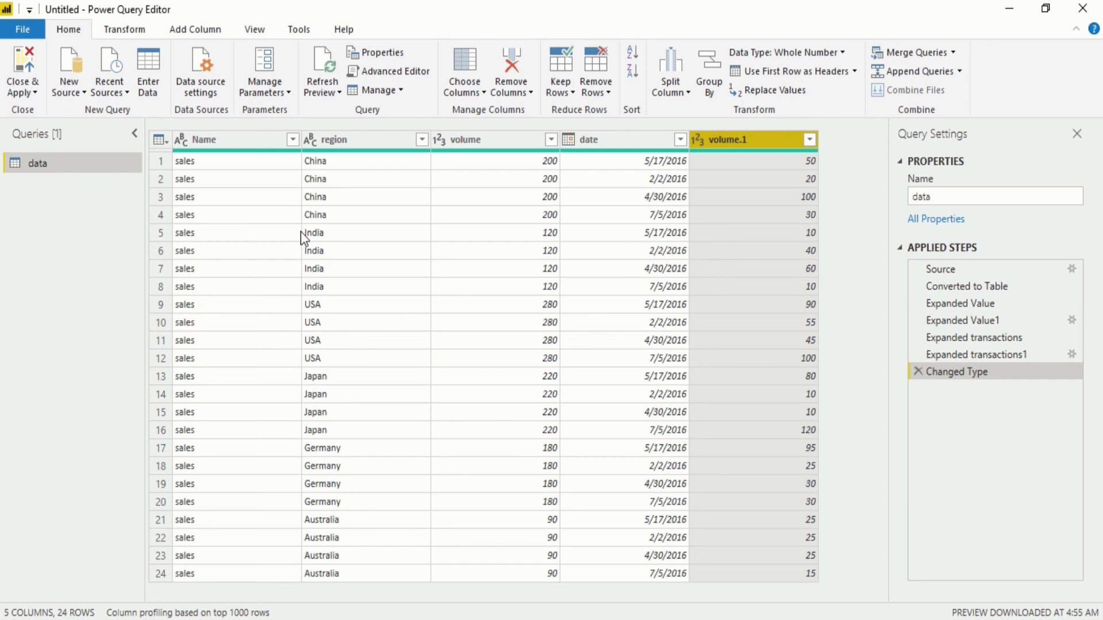
left_click(29, 67)
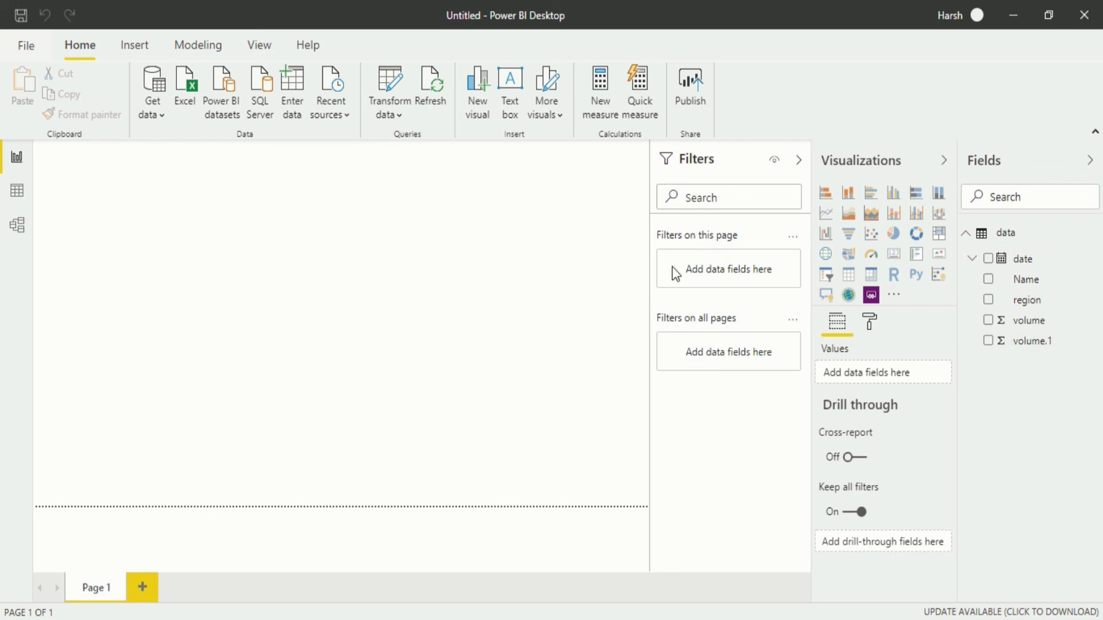
Build a stacked column chart enlarged across most of the page, with volume as value, date as axis and region as legend
left_click(848, 198)
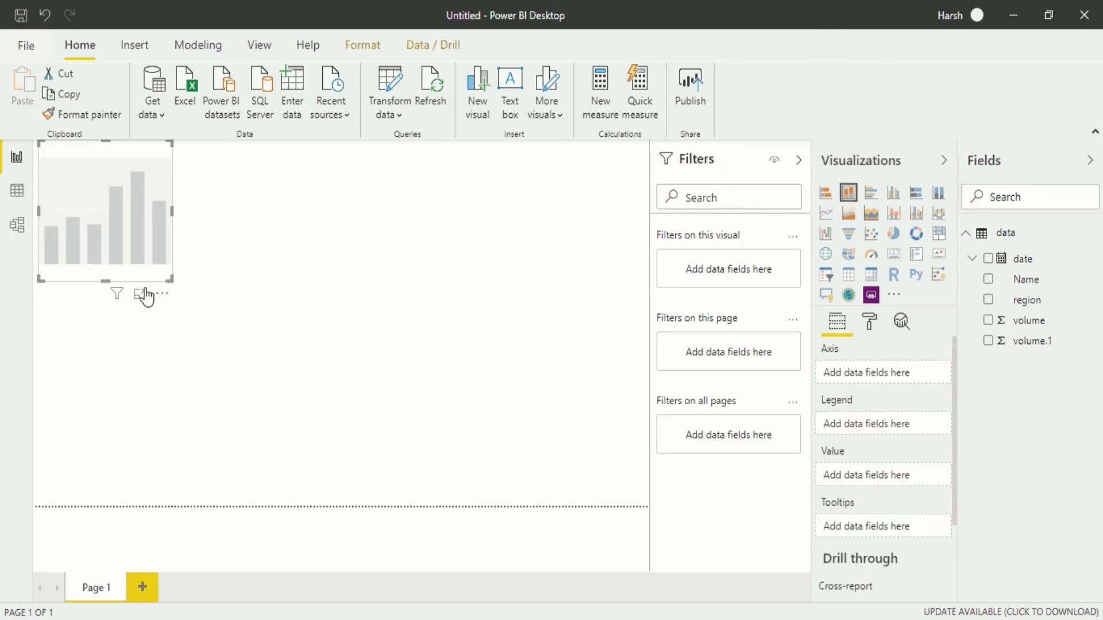
left_click_drag(169, 279, 589, 504)
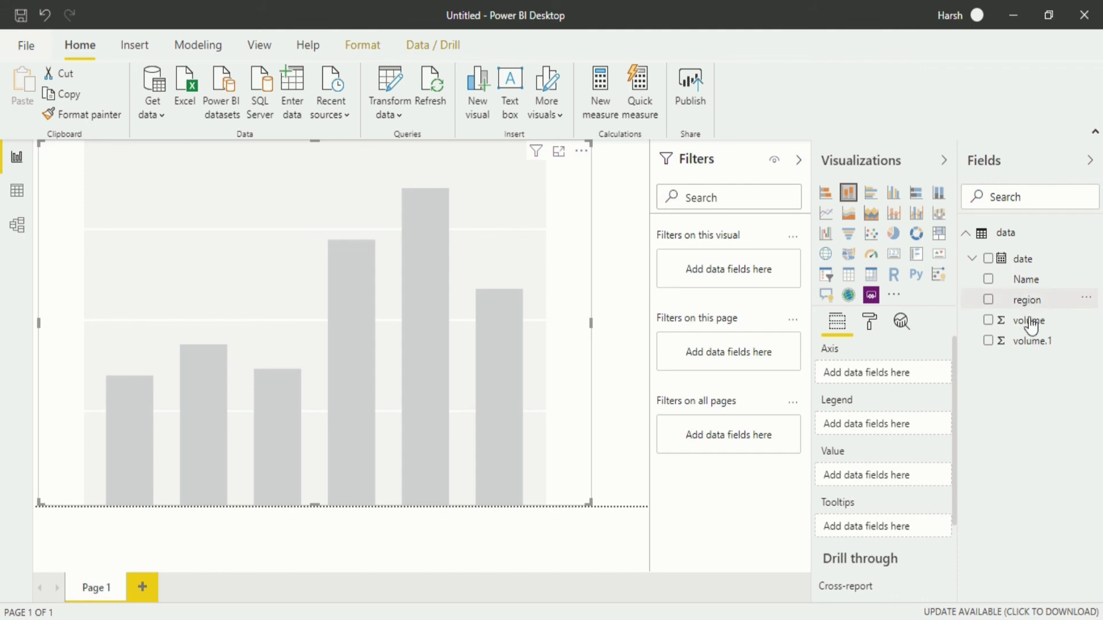
left_click_drag(1026, 325, 894, 475)
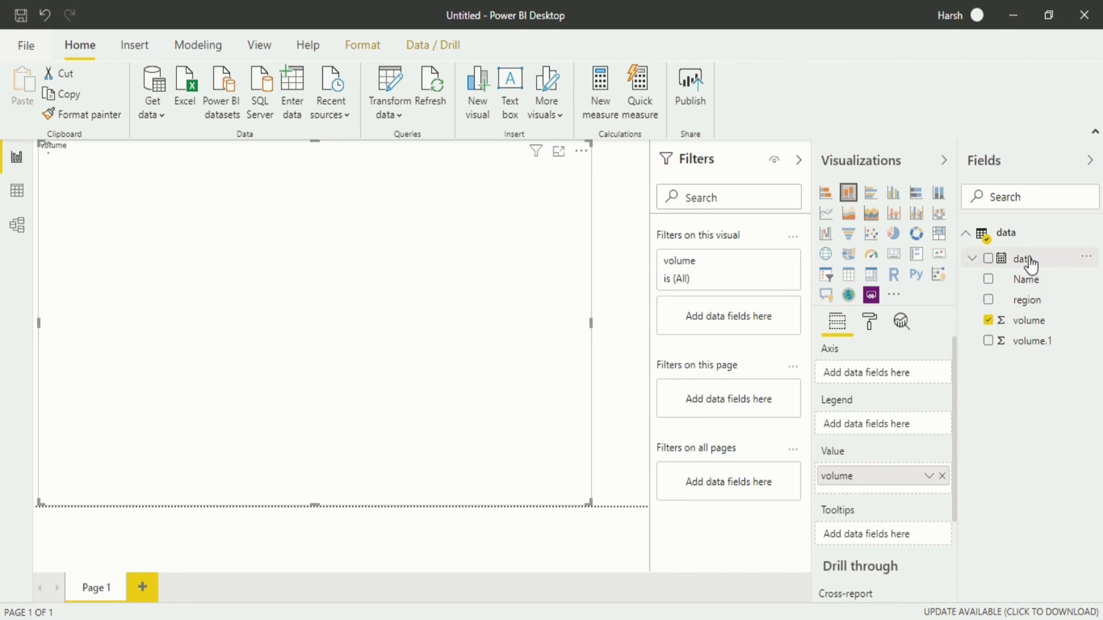
left_click_drag(1028, 260, 884, 370)
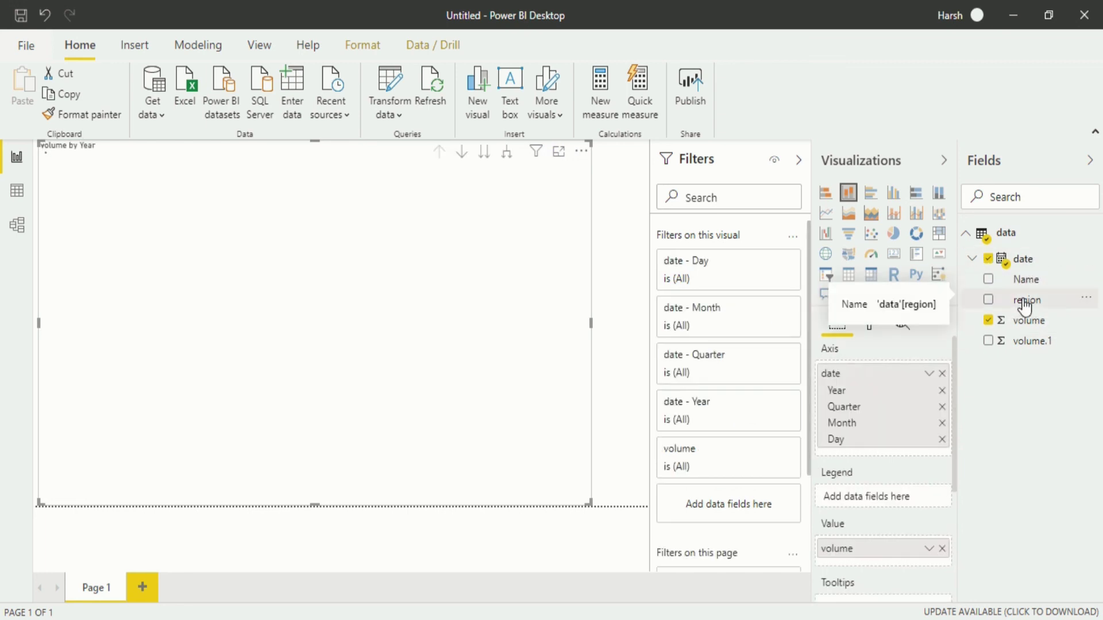
left_click_drag(1025, 300, 873, 500)
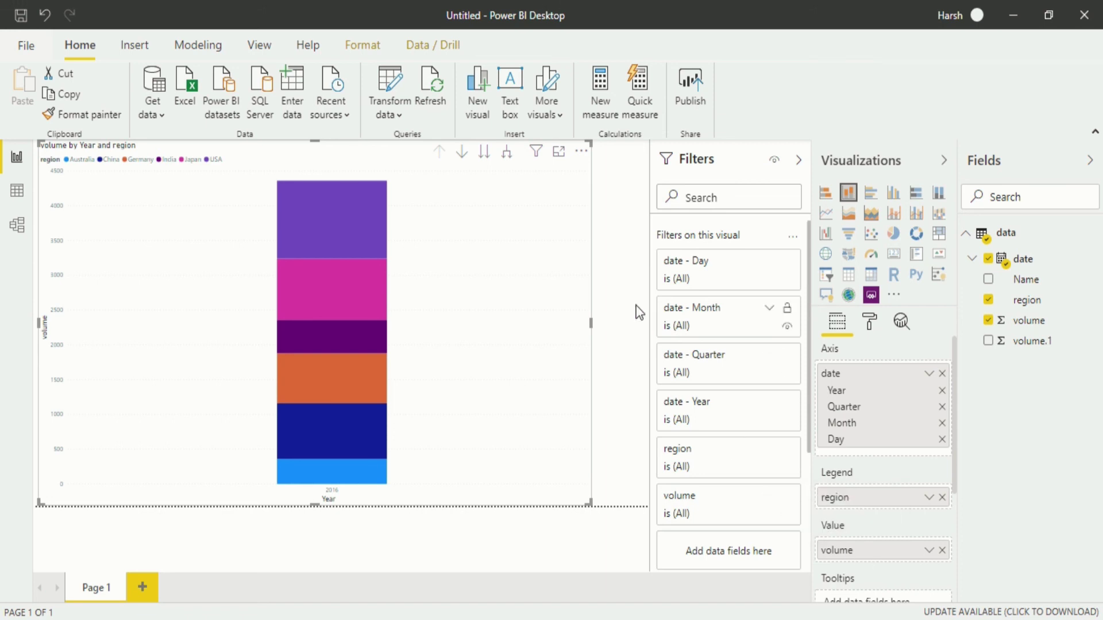
View the chart at the quarter level of the date hierarchy and return it to the year level
left_click(483, 154)
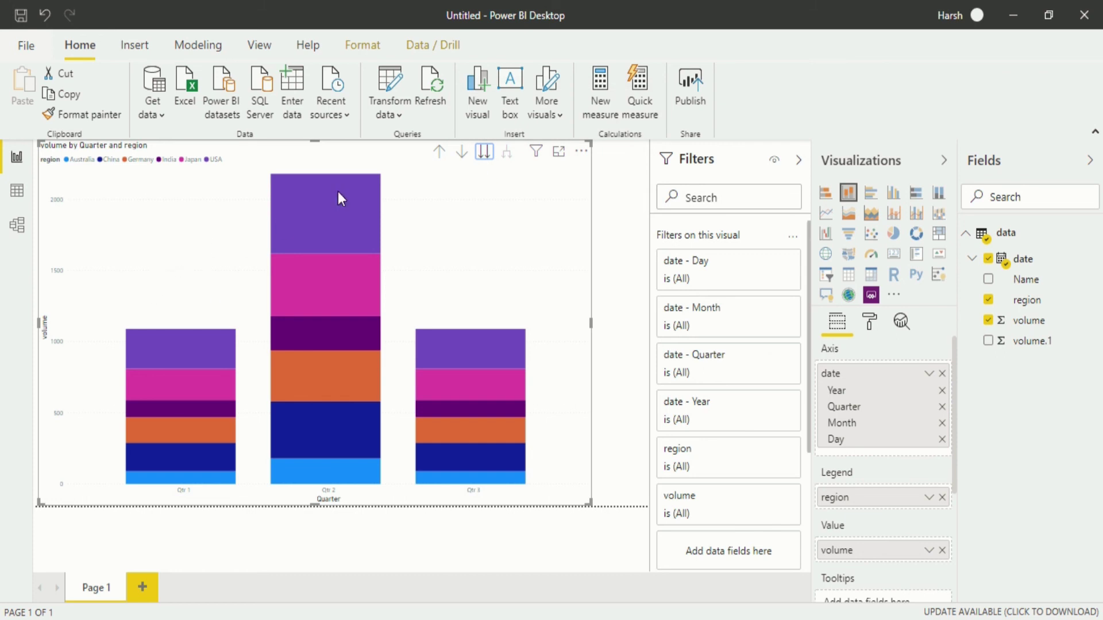
left_click(447, 155)
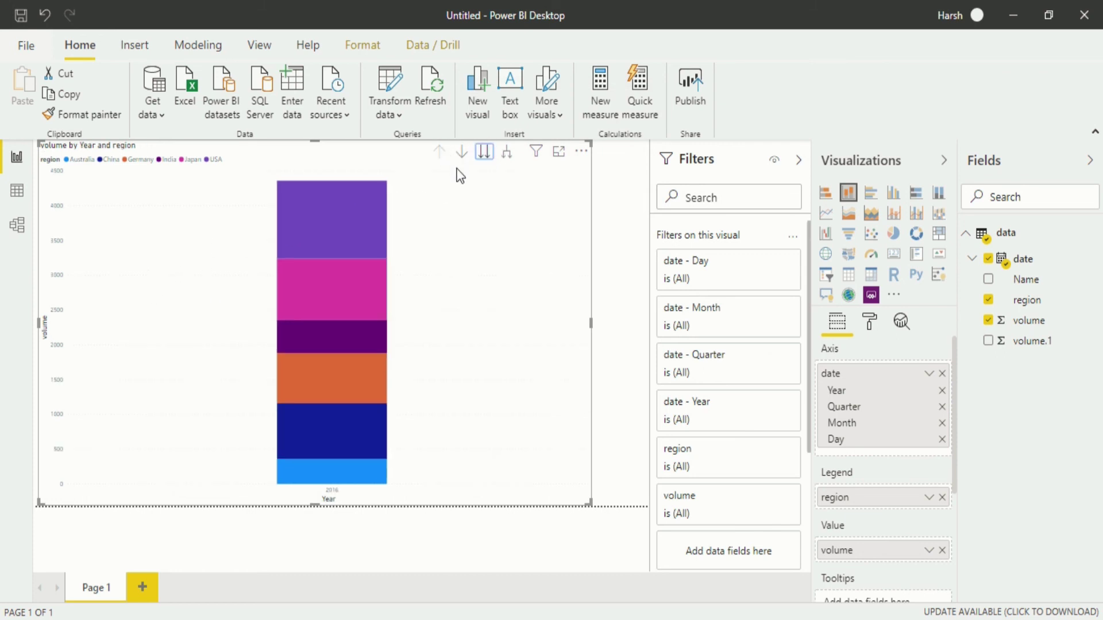